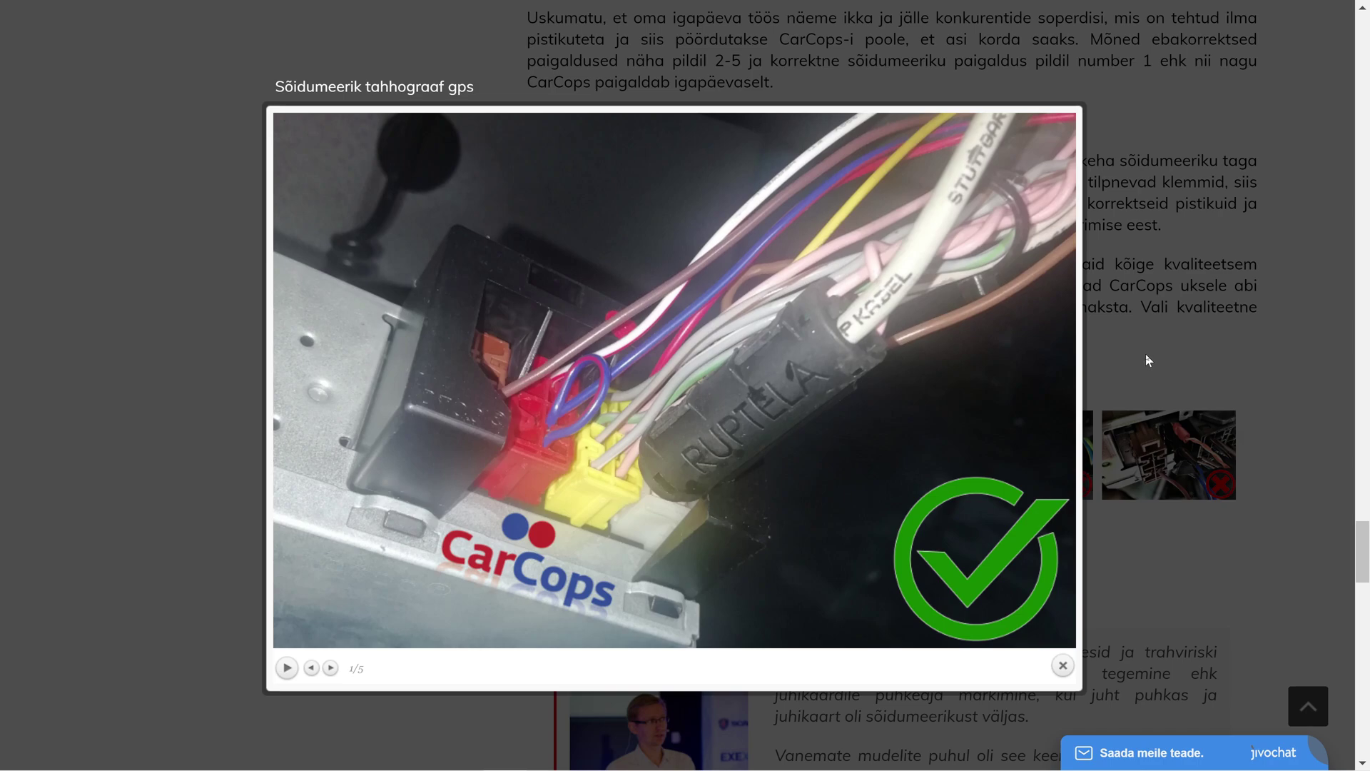
Browse the tachograph wiring photos in the gallery from the first image through the fifth.
{"action": "mouse_move", "coordinate": [748, 388]}
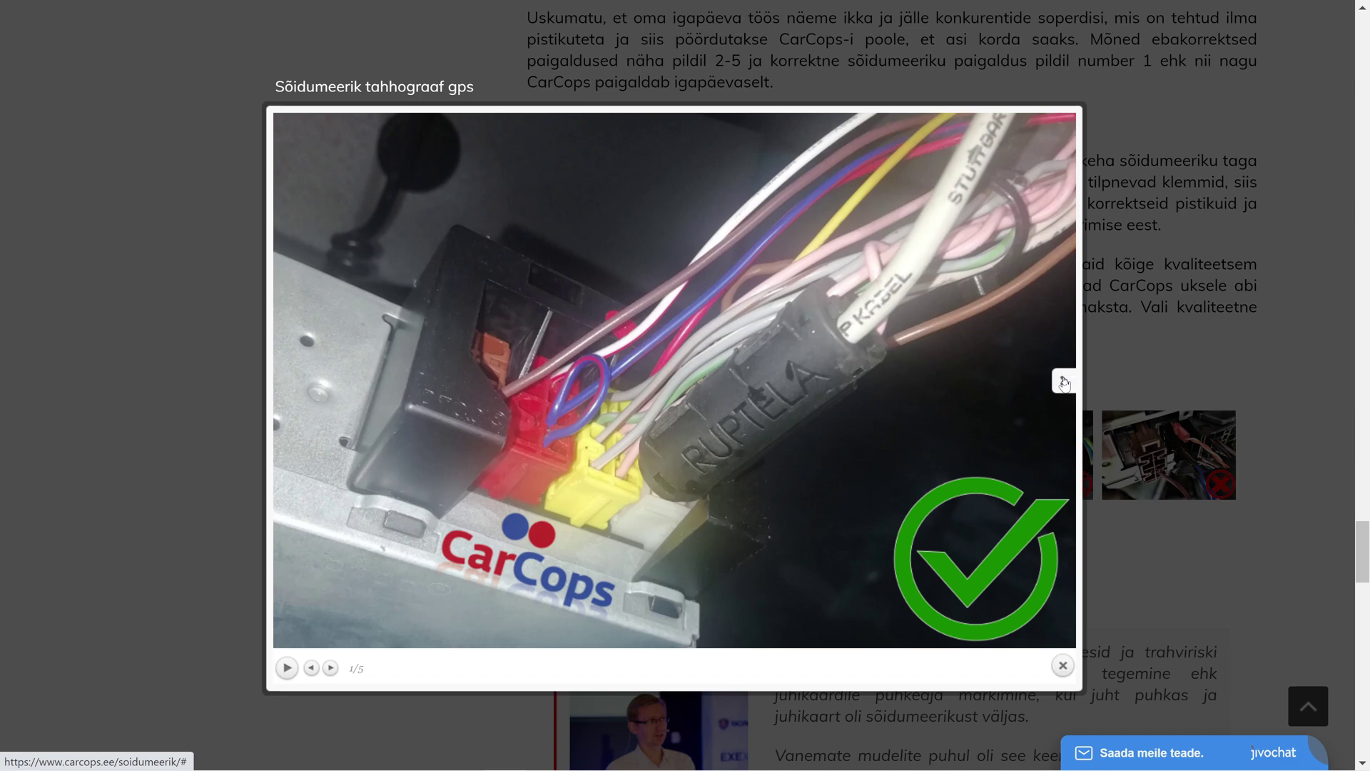
{"action": "left_click", "coordinate": [1063, 381]}
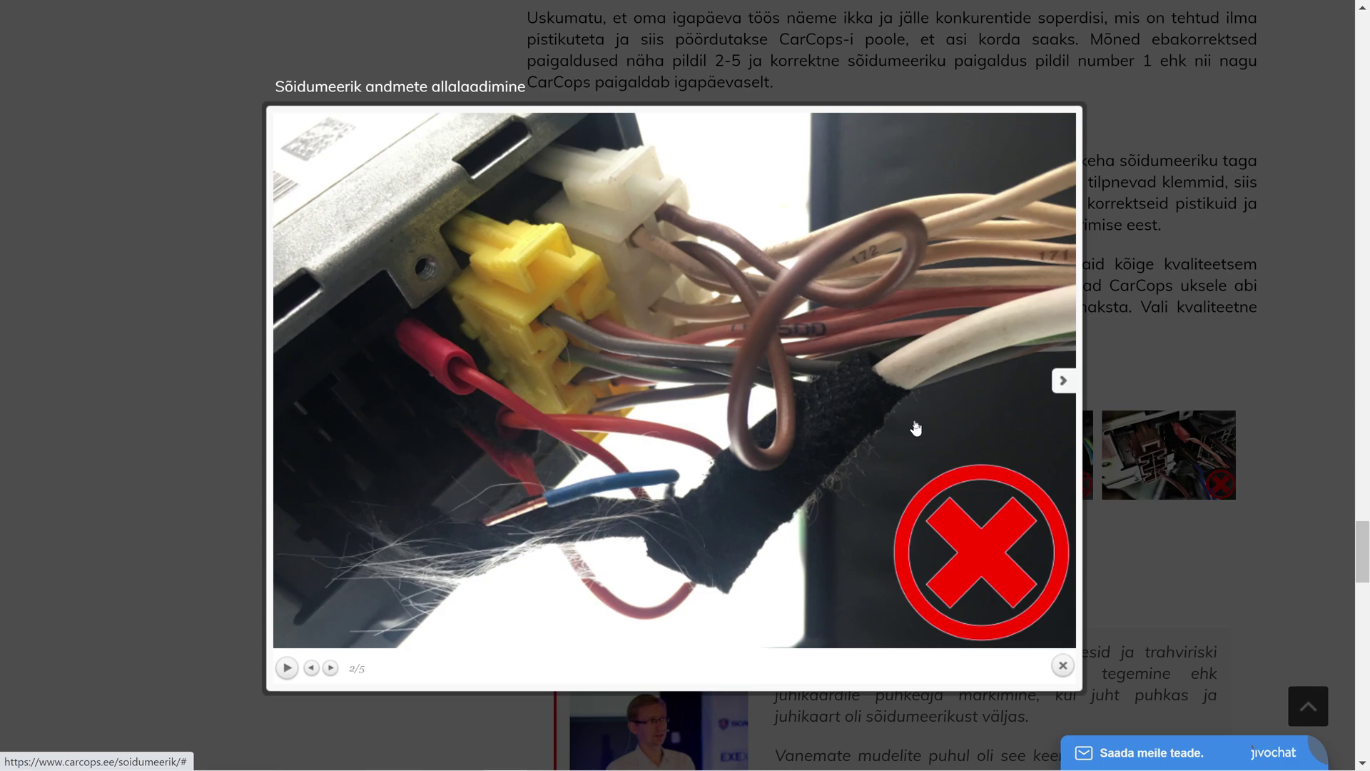
{"action": "left_click", "coordinate": [1062, 383]}
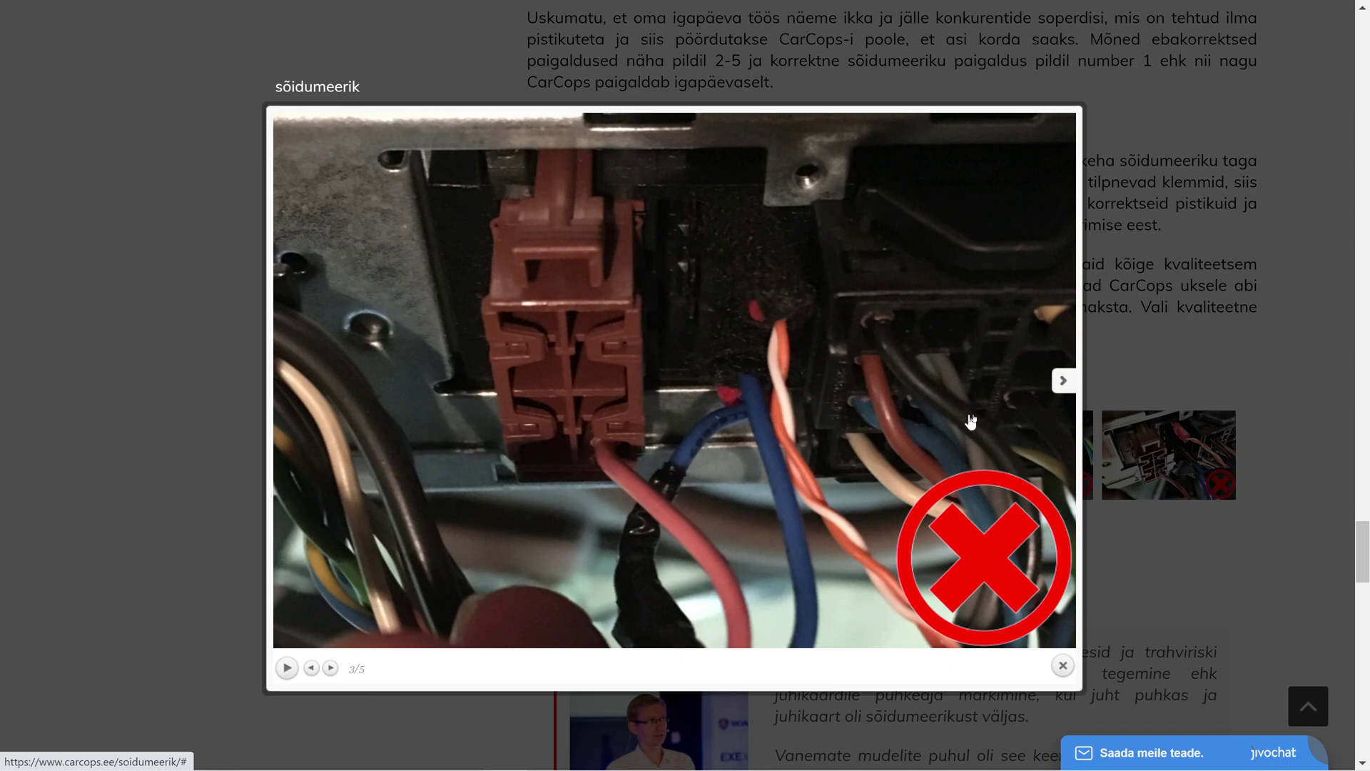
{"action": "left_click", "coordinate": [1063, 382]}
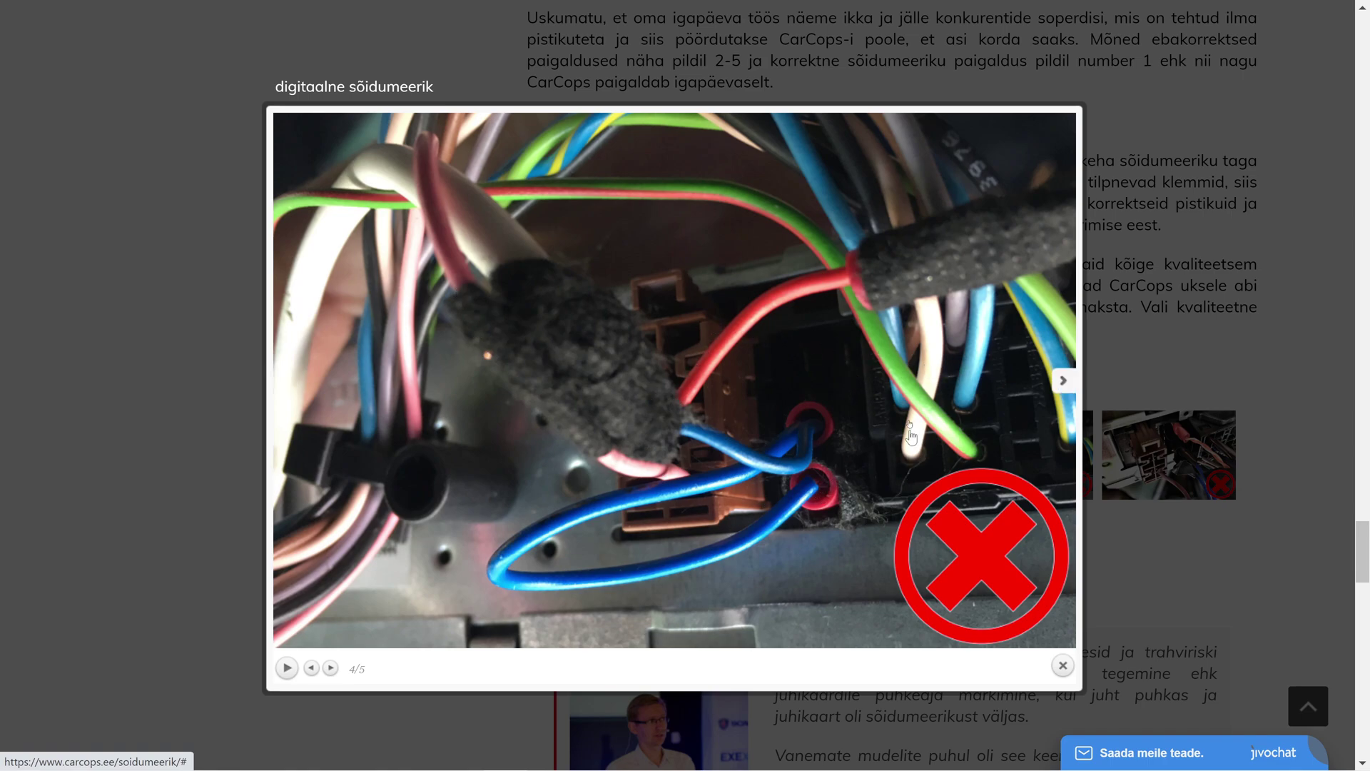
{"action": "left_click", "coordinate": [1061, 384]}
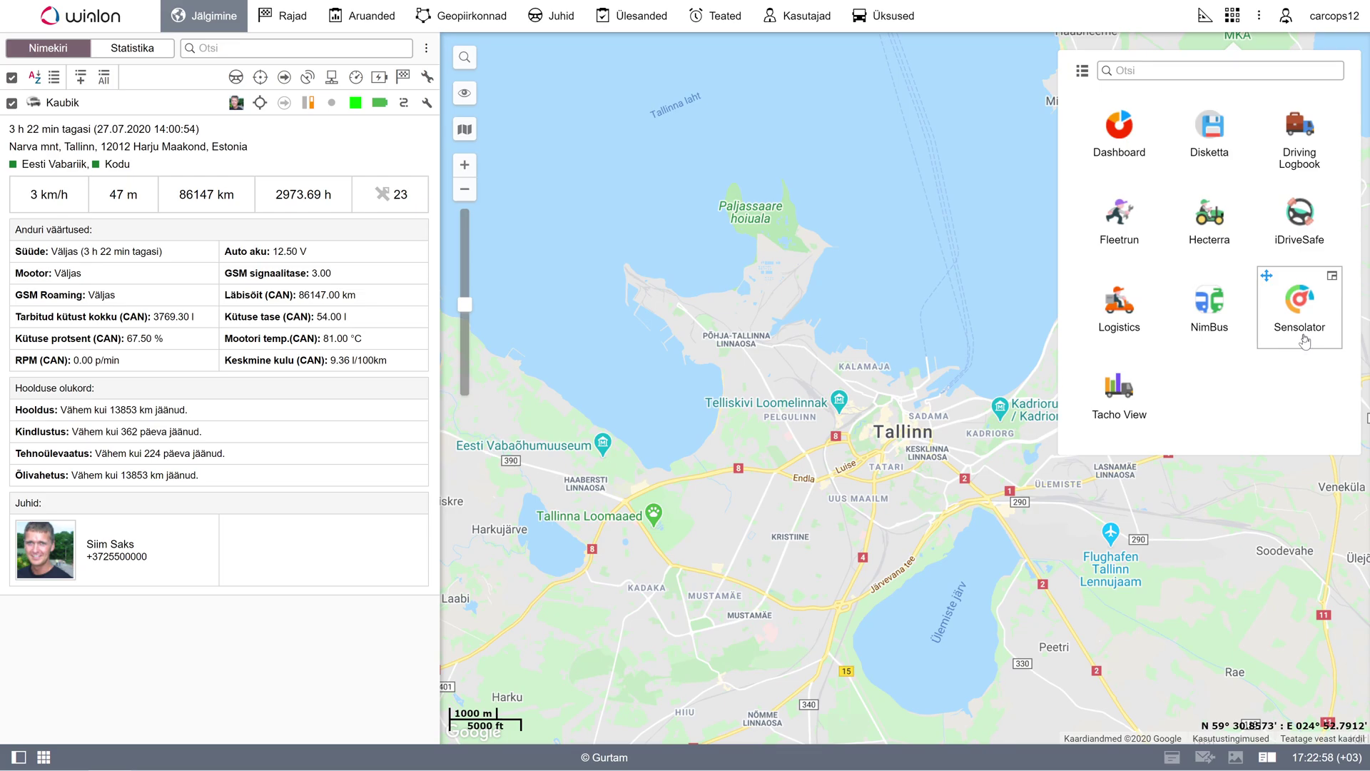
Switch to Tacho View and examine the April 2020 driver activity timeline at closer and wider zoom levels.
{"action": "left_click", "coordinate": [1142, 396]}
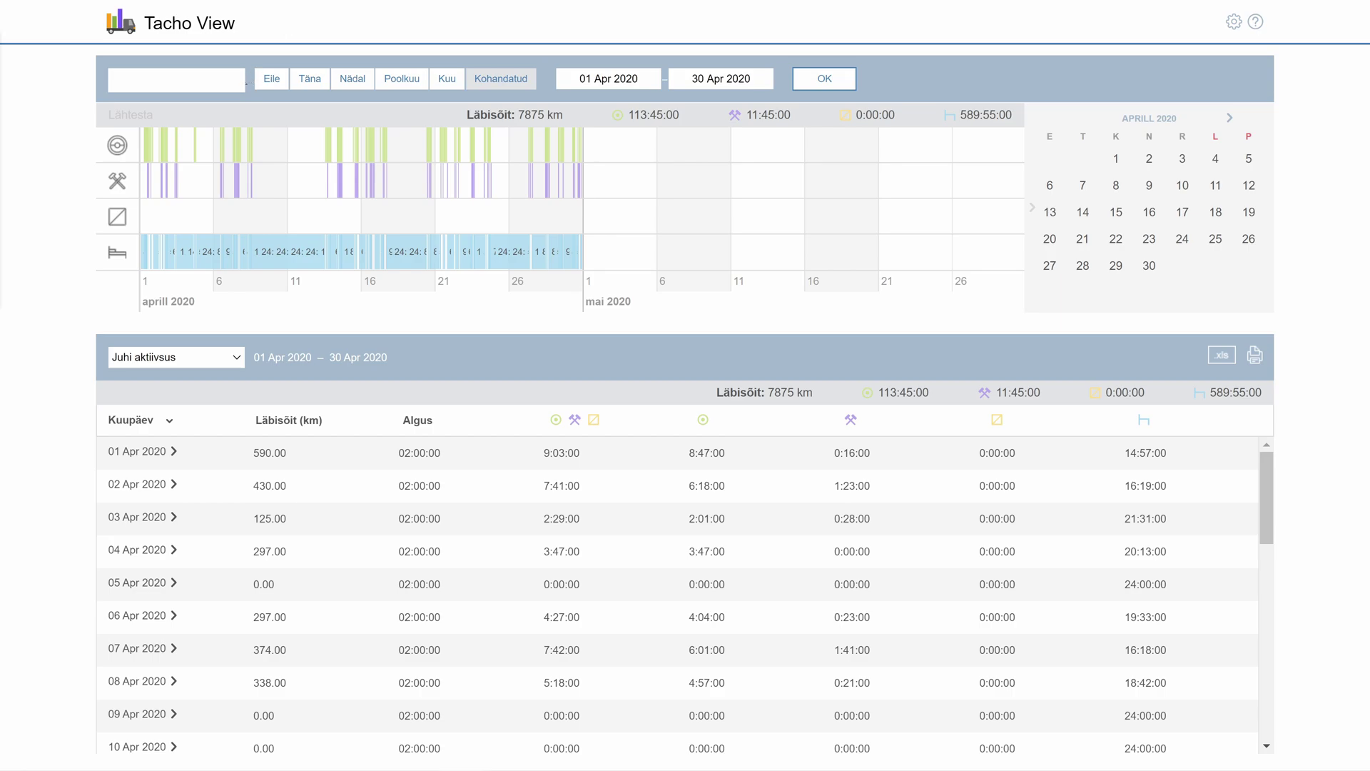
{"action": "left_click", "coordinate": [236, 92]}
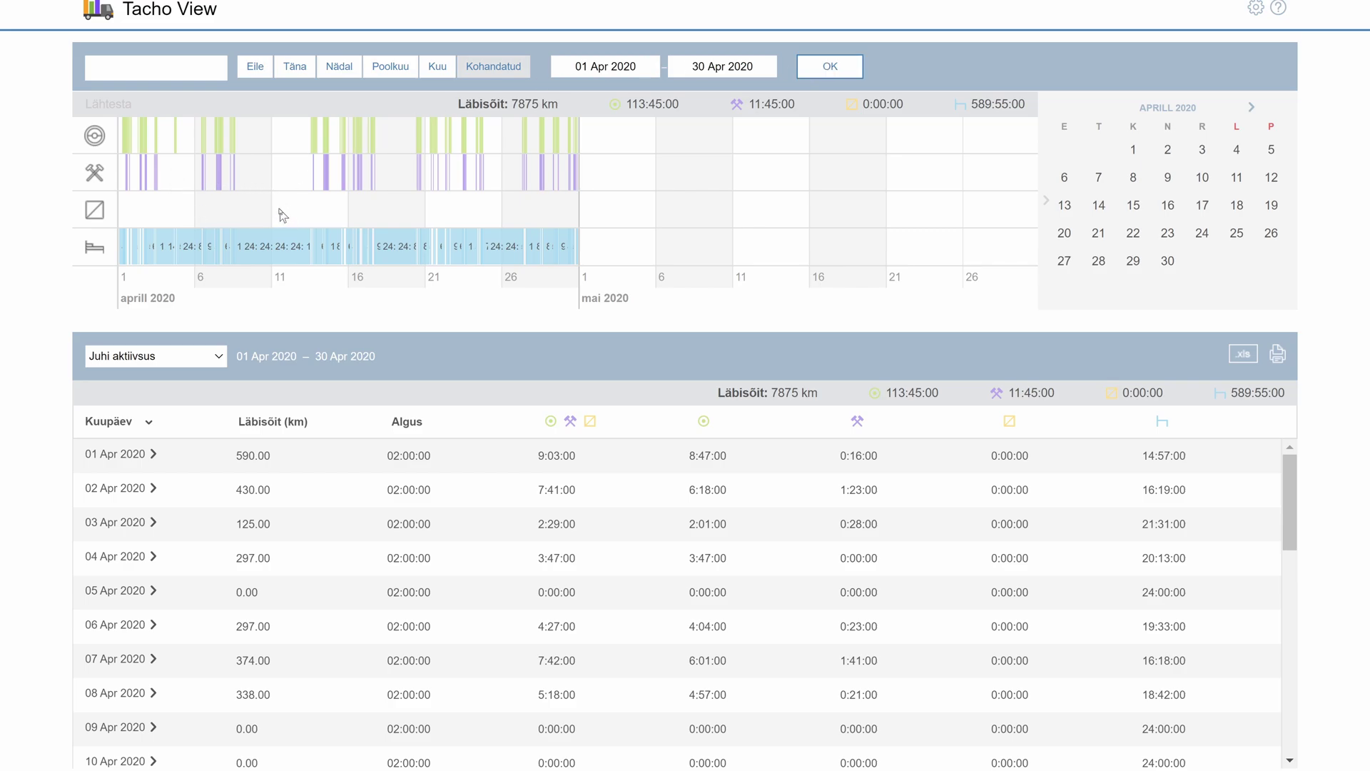
{"action": "scroll", "coordinate": [279, 208], "scroll_direction": "up", "scroll_amount": 5}
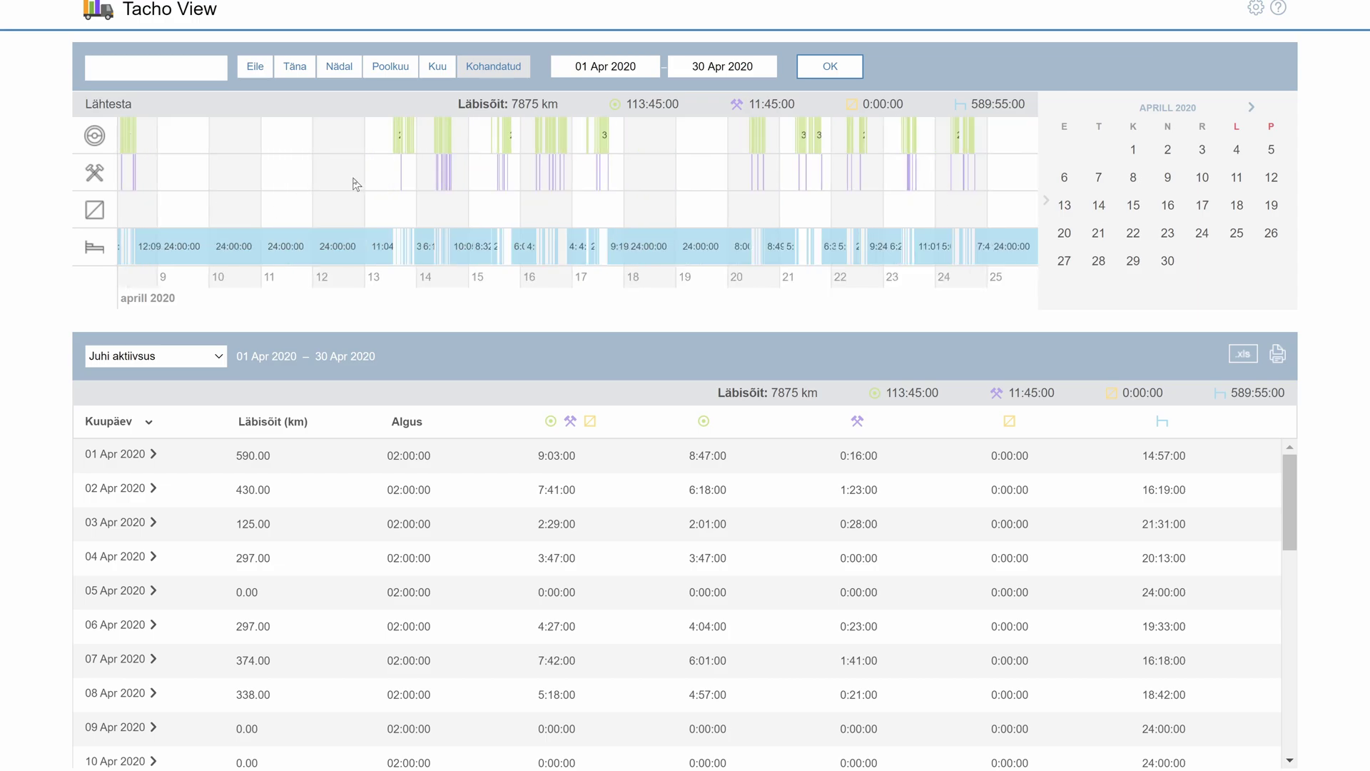
{"action": "scroll", "coordinate": [357, 183], "scroll_direction": "down", "scroll_amount": 3}
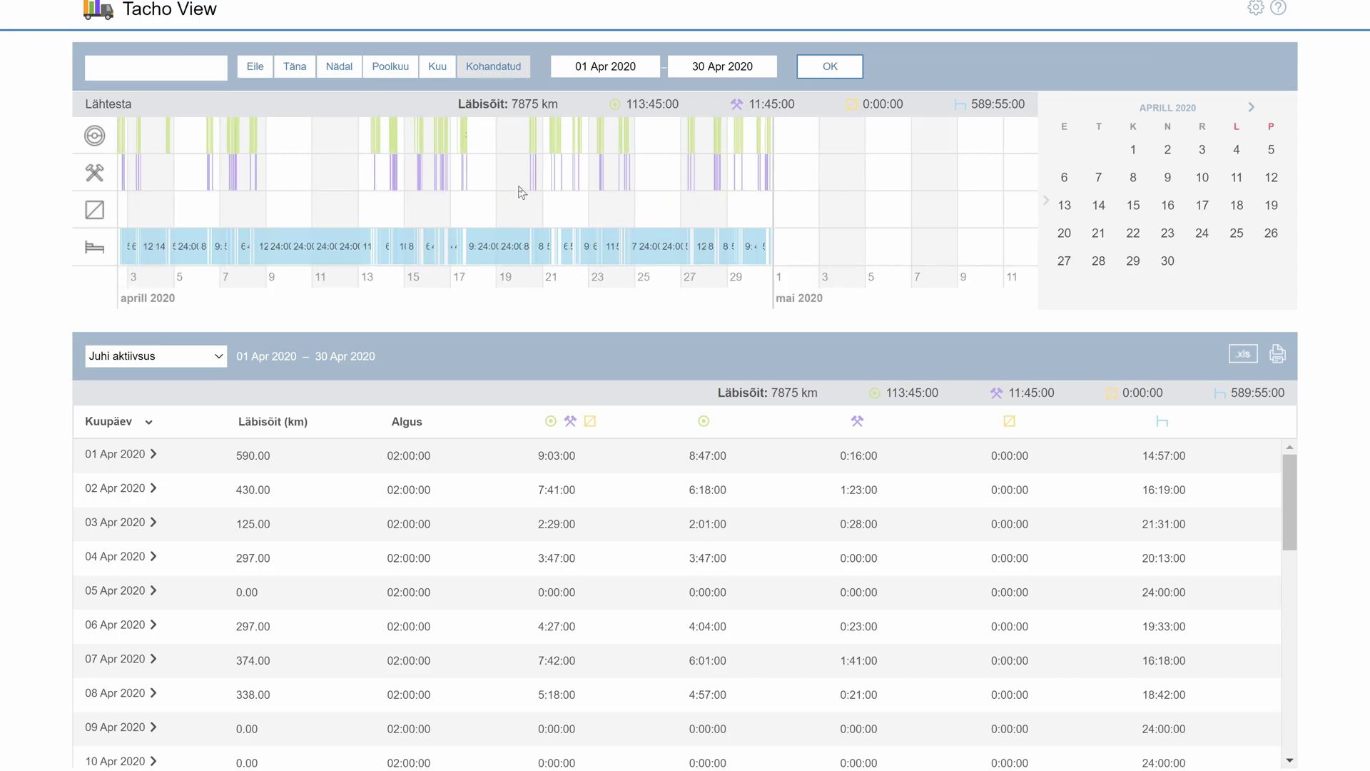
View the timelines of 7, 8, 9 and 6 April 2020 from the calendar, and open the detailed activity list for 06 Apr 2020.
{"action": "mouse_move", "coordinate": [1281, 163]}
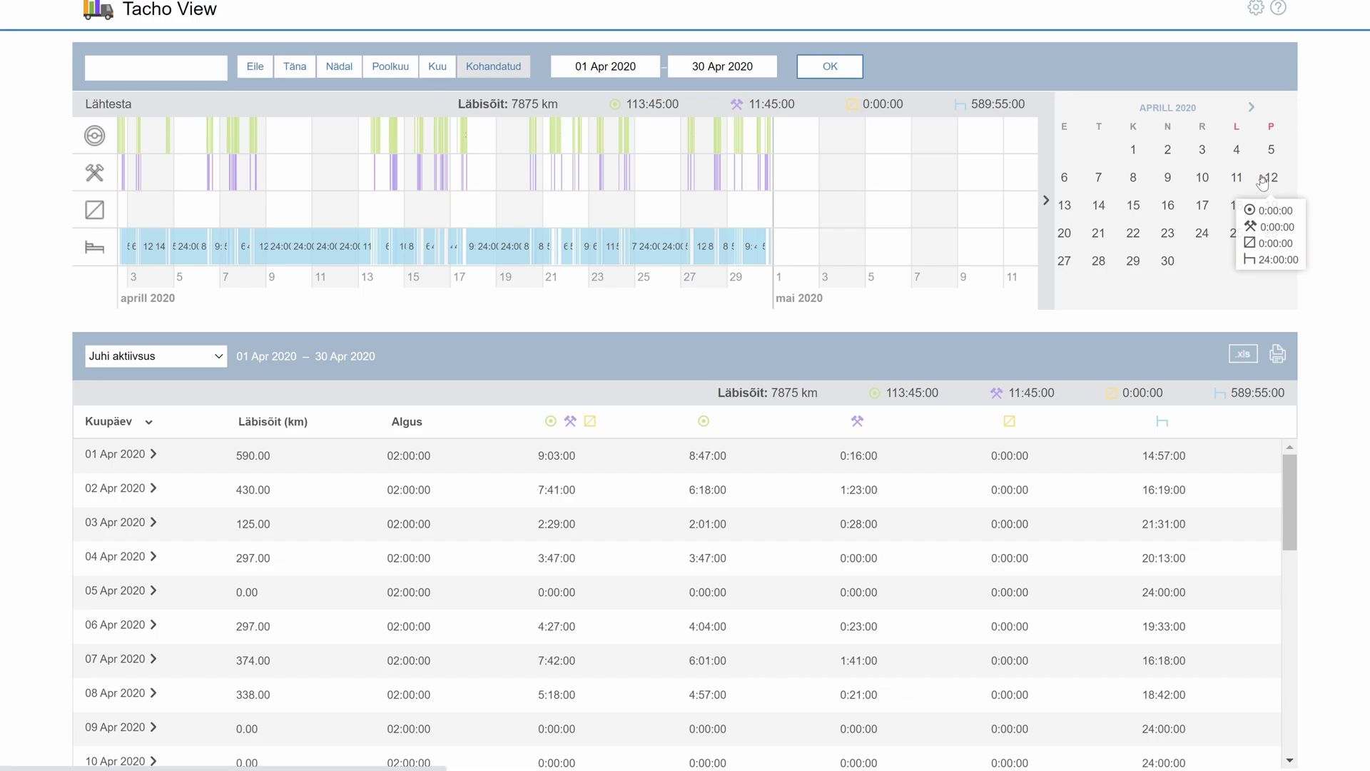
{"action": "mouse_move", "coordinate": [1206, 187]}
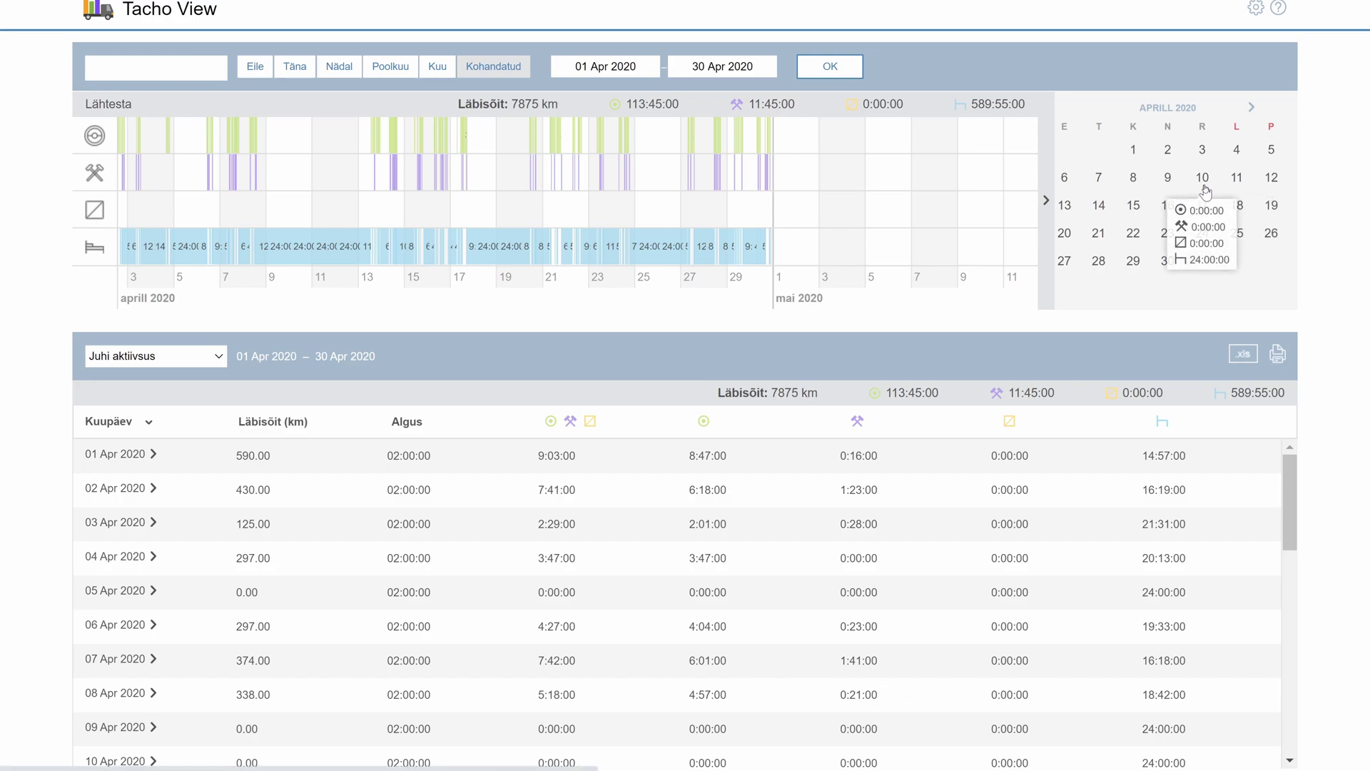
{"action": "mouse_move", "coordinate": [1101, 181]}
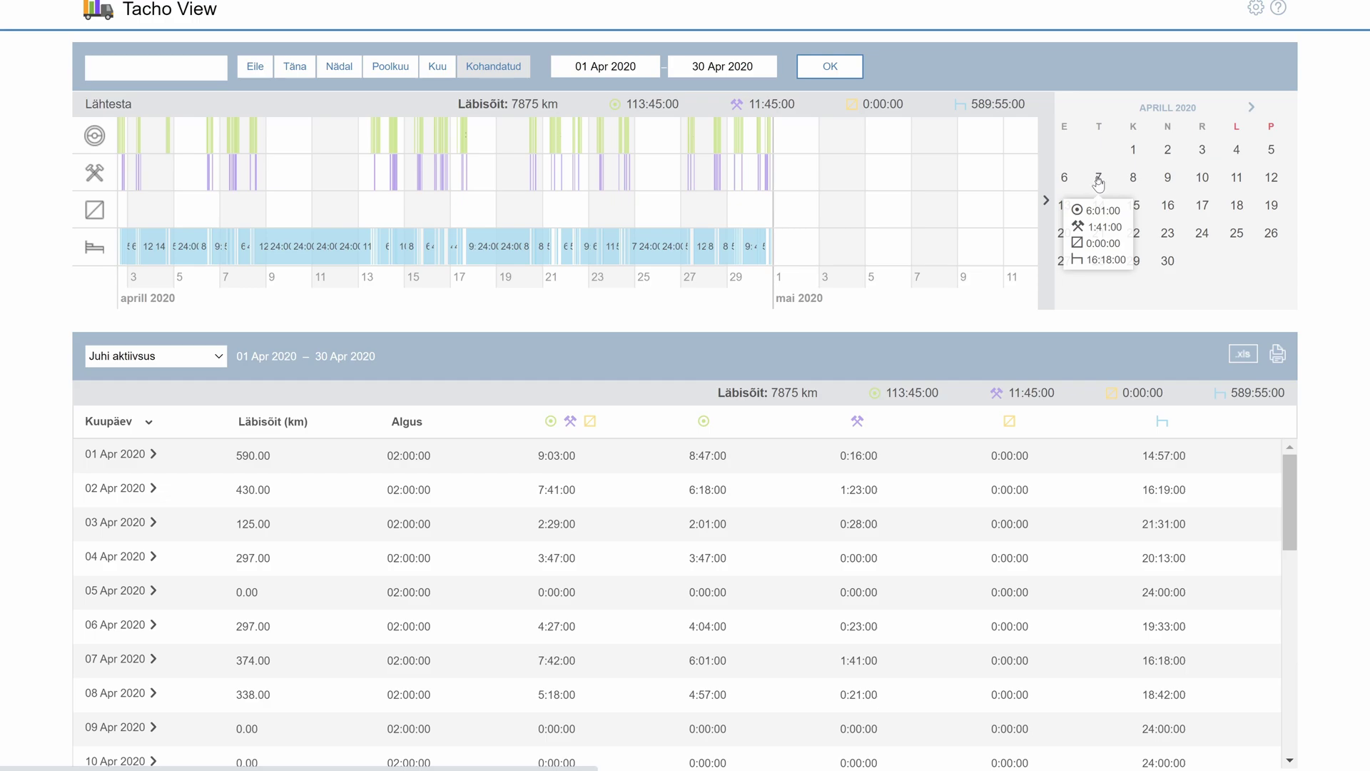
{"action": "left_click", "coordinate": [1099, 178]}
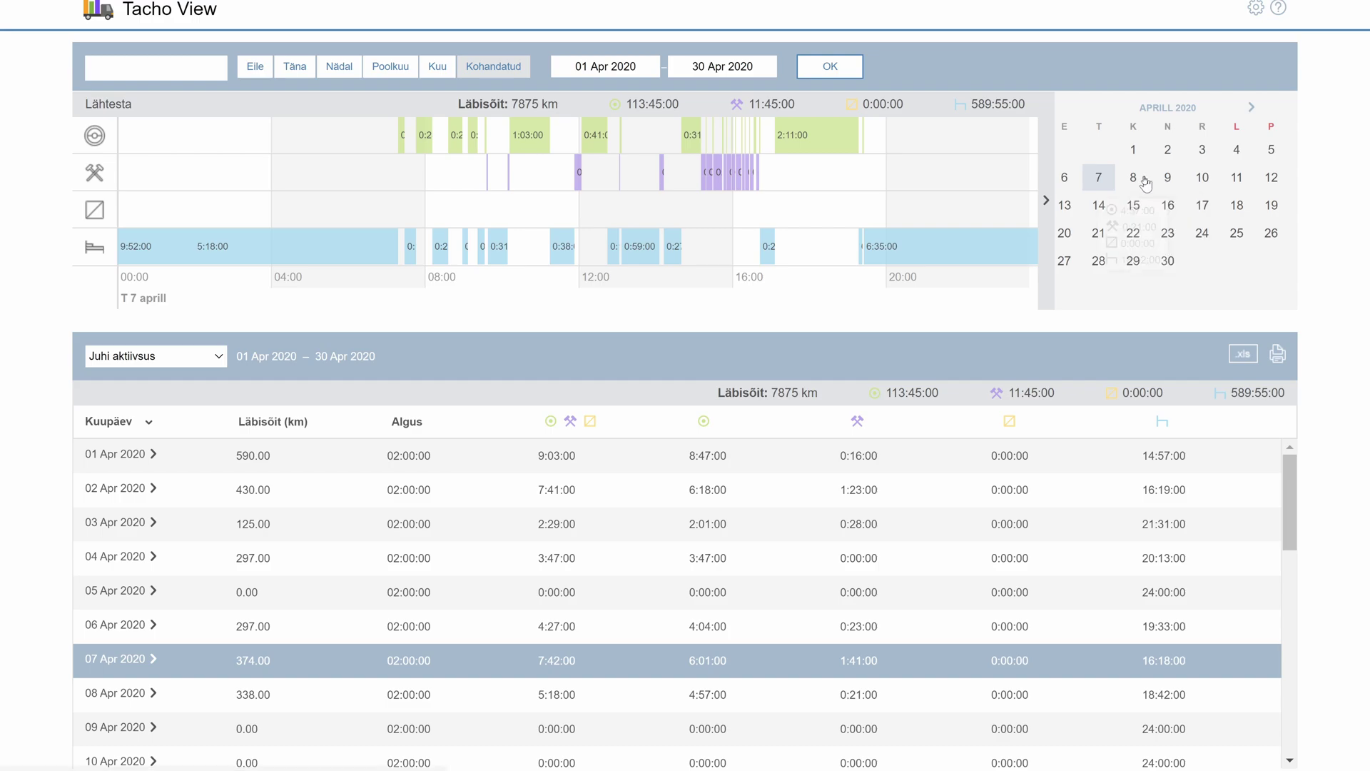
{"action": "left_click", "coordinate": [1131, 180]}
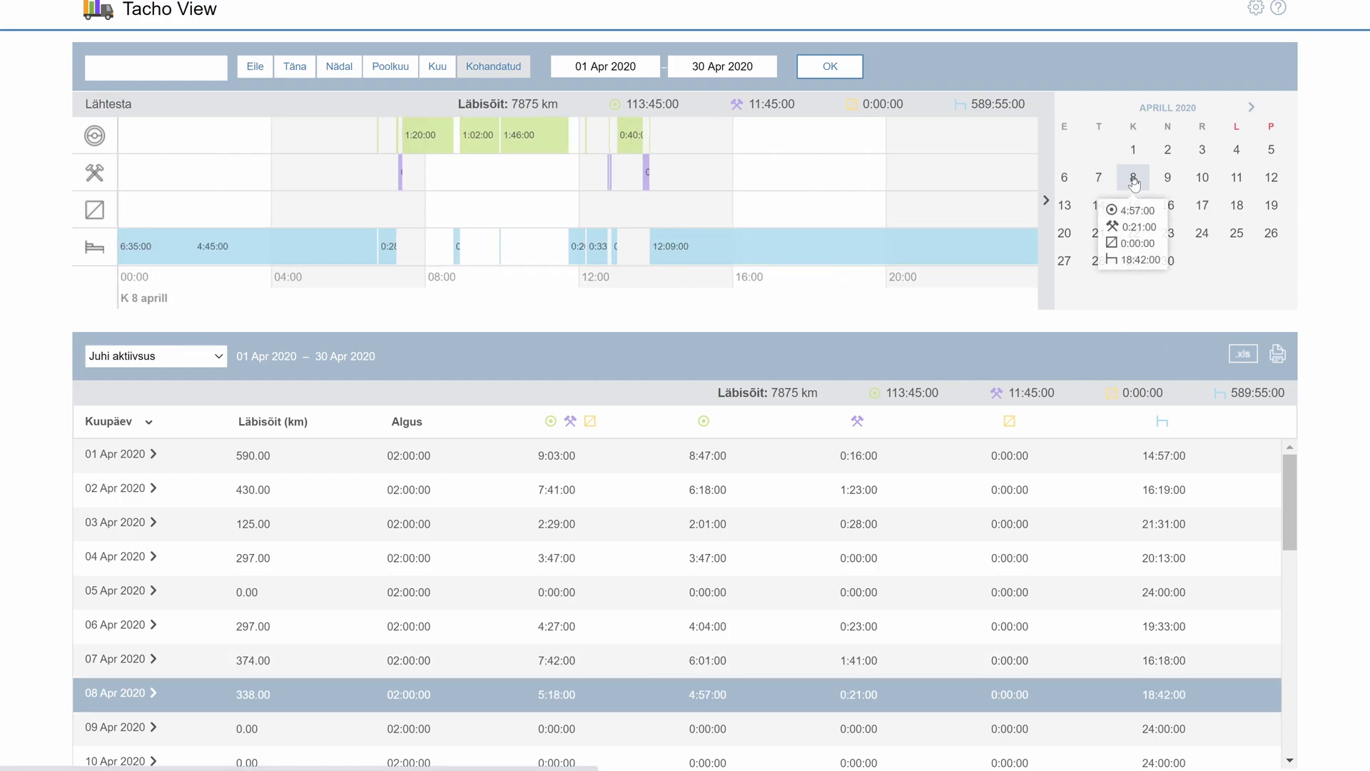
{"action": "left_click", "coordinate": [1168, 180]}
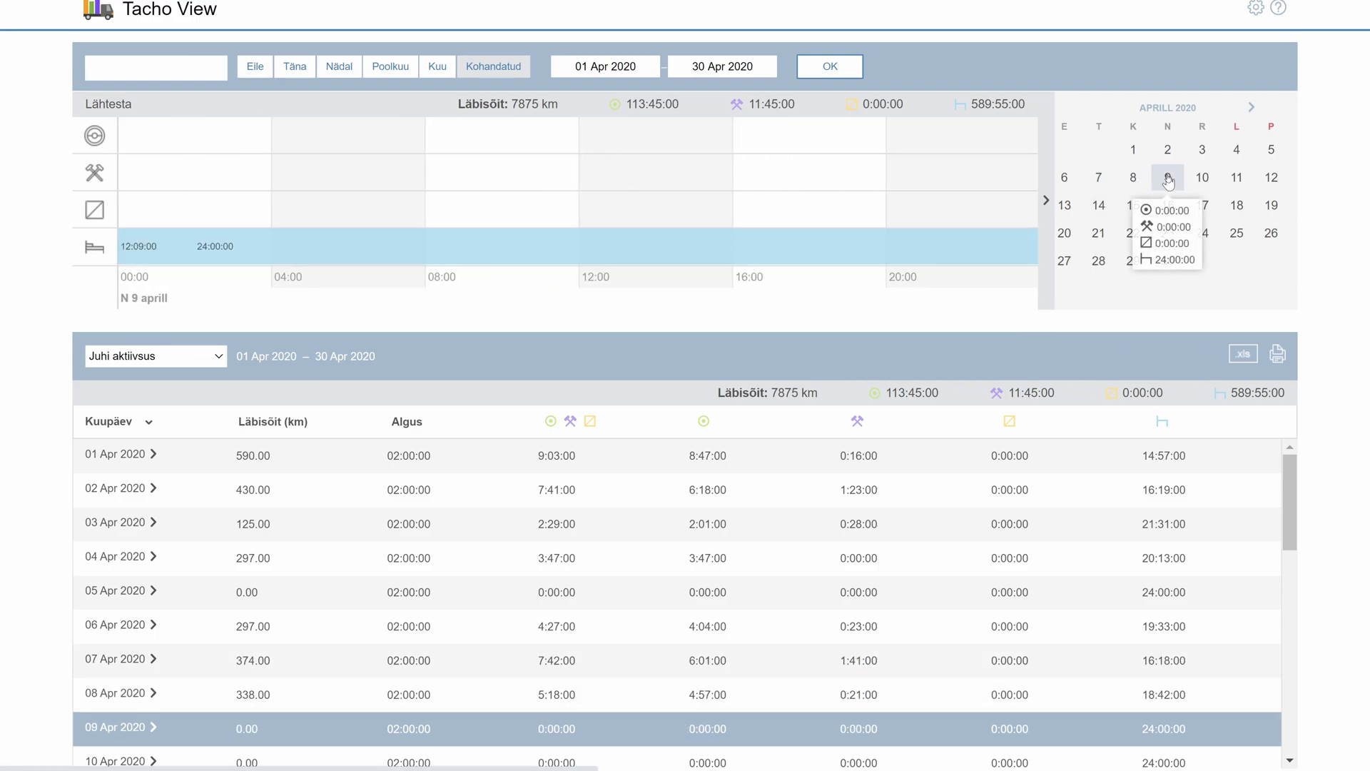
{"action": "left_click", "coordinate": [1065, 179]}
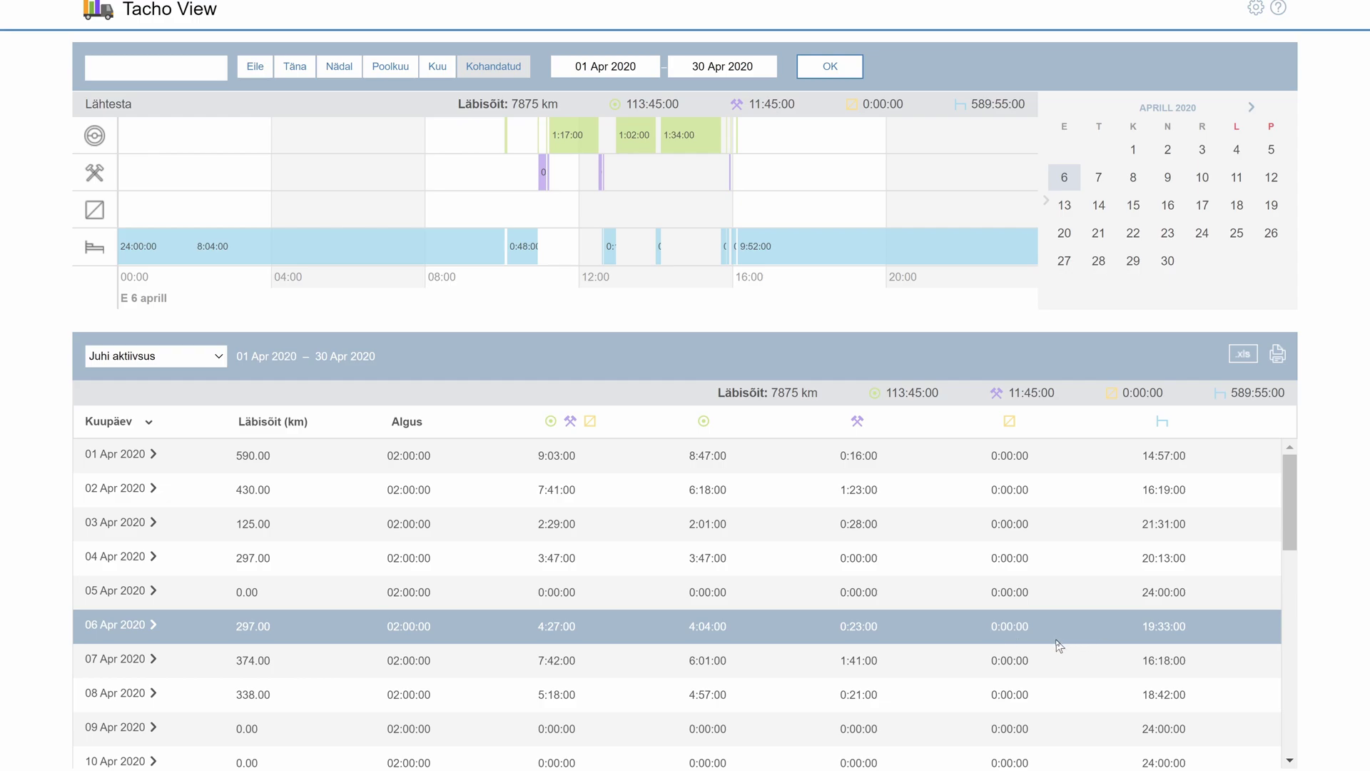
{"action": "left_click", "coordinate": [127, 628]}
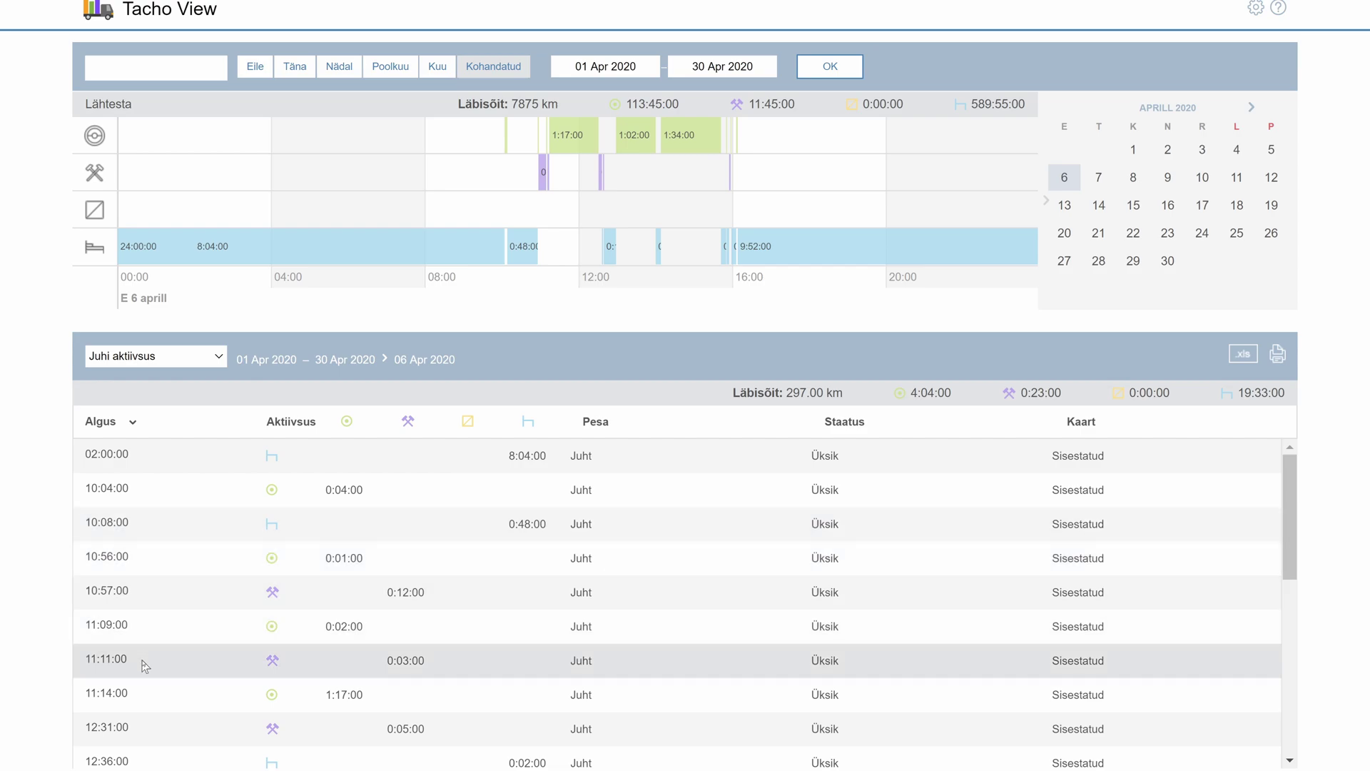
Show the Rikkumised report for 01 Apr 2020 to 30 Apr 2020.
{"action": "left_click", "coordinate": [218, 359]}
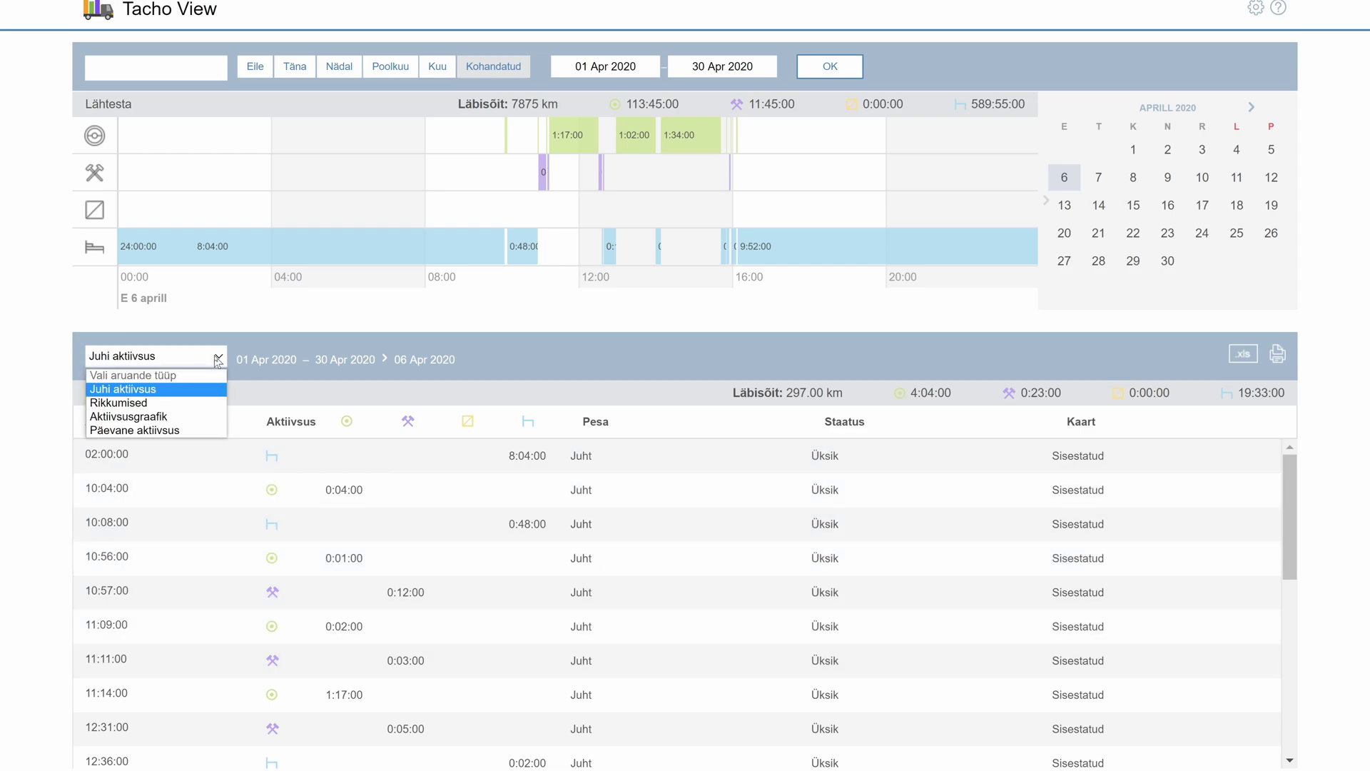
{"action": "left_click", "coordinate": [152, 404]}
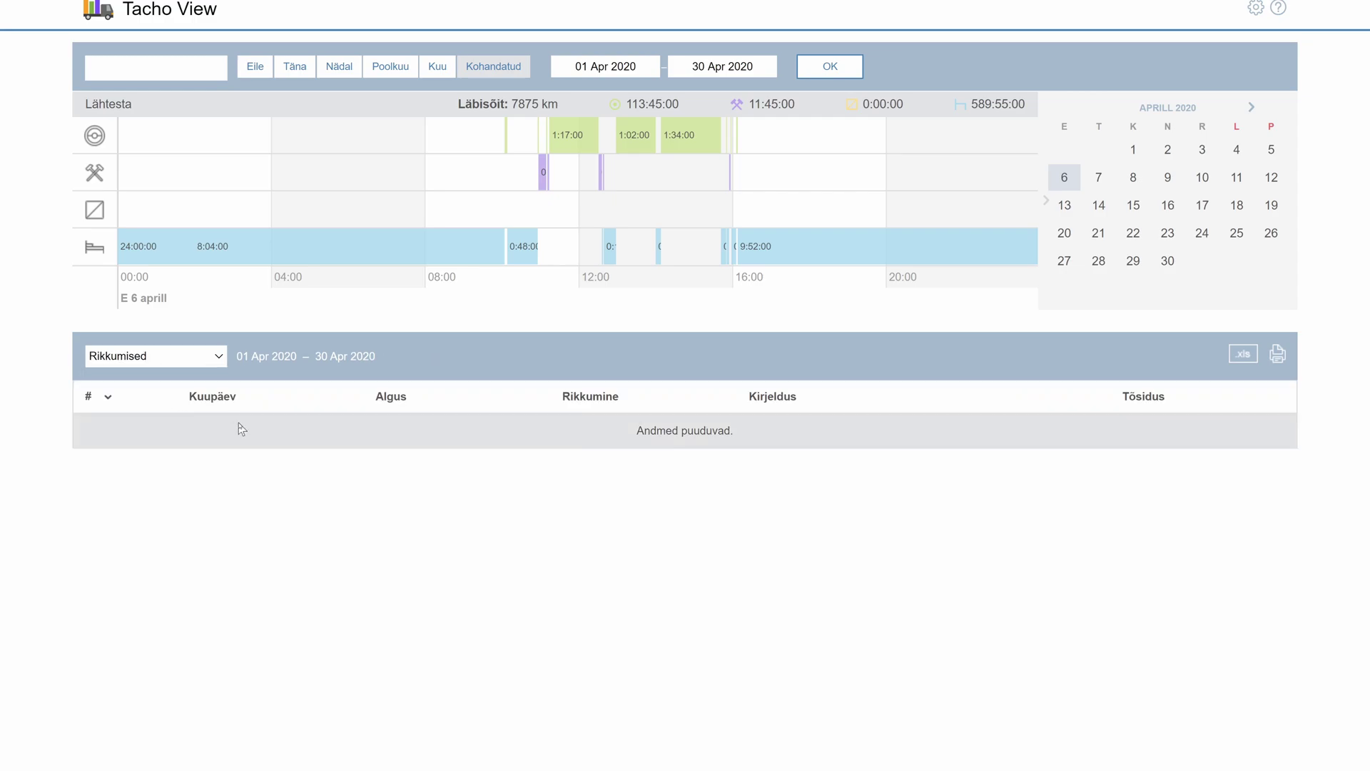
Show the Aktiivsusgraafik report and open the detailed activities of 01 Apr 2020 from it.
{"action": "left_click", "coordinate": [219, 358]}
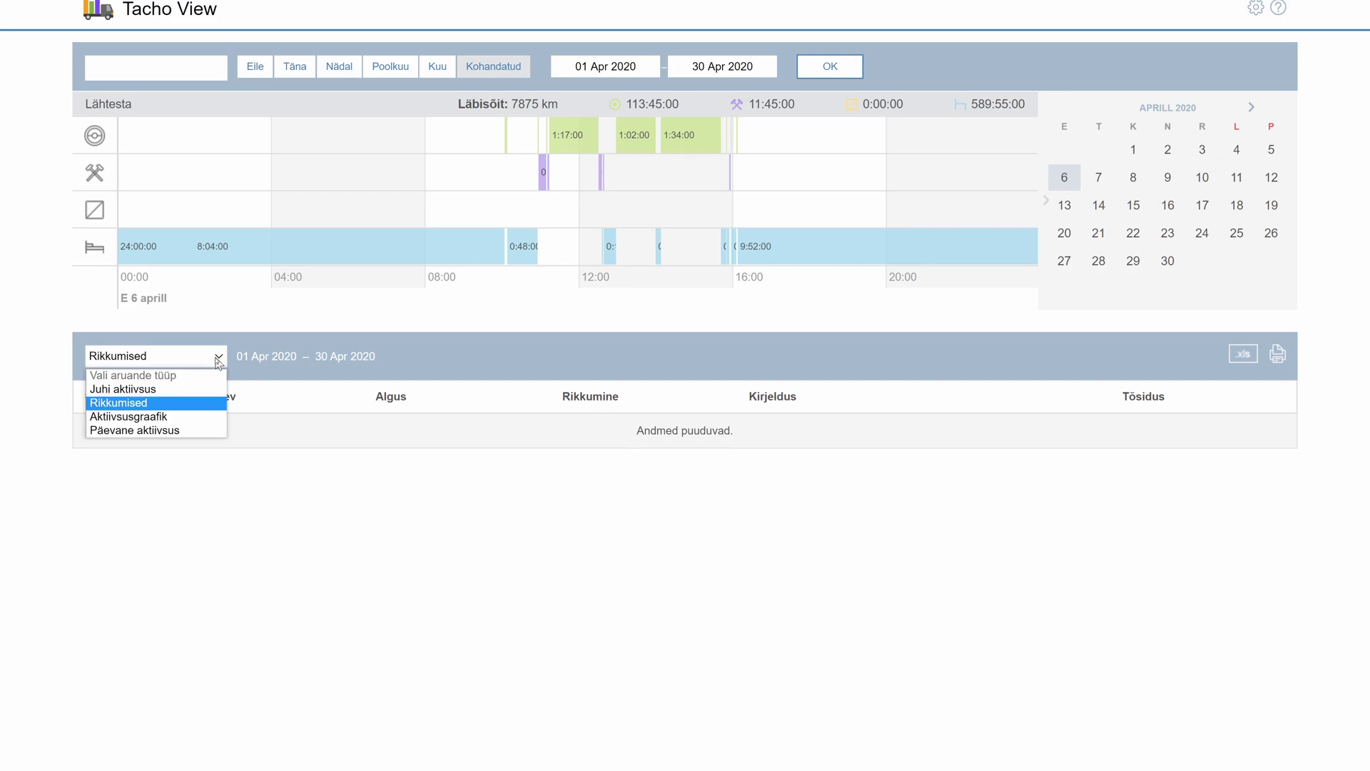
{"action": "left_click", "coordinate": [159, 417]}
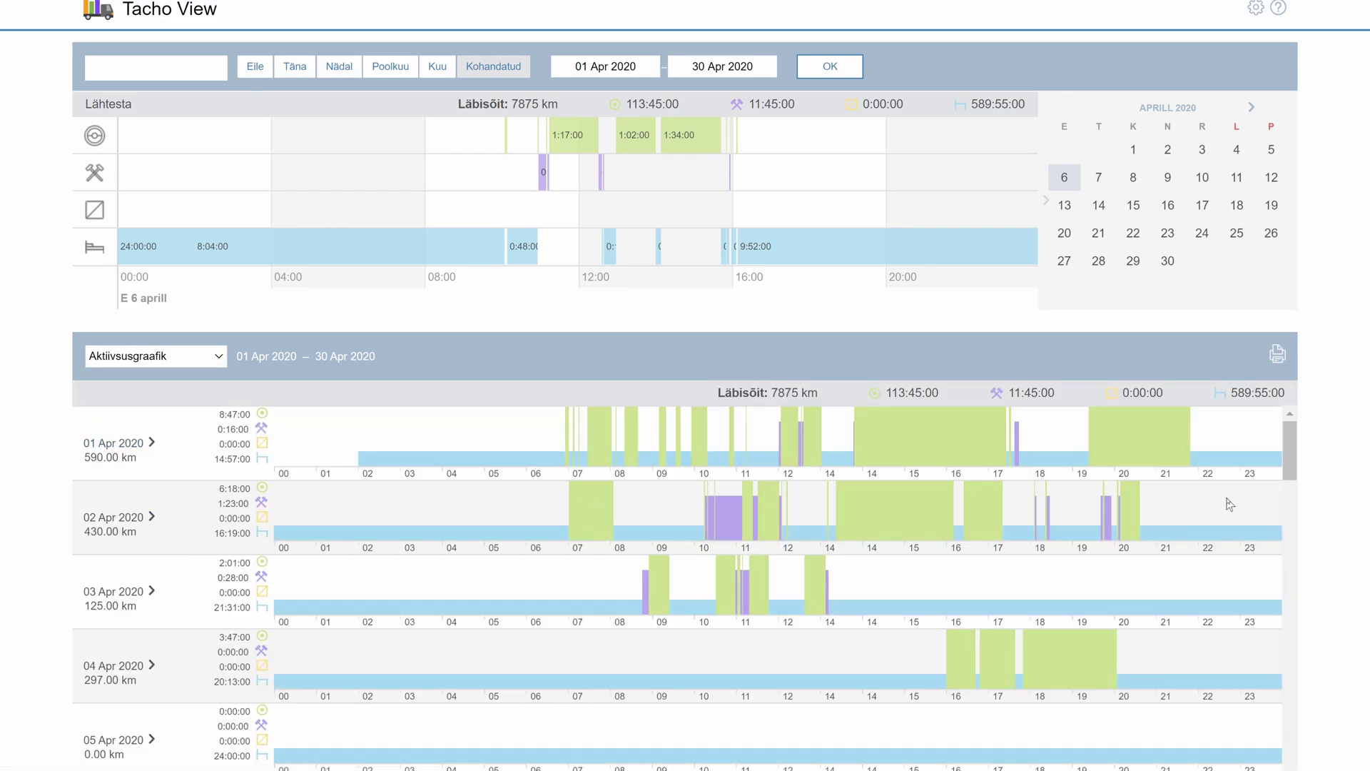
{"action": "left_click_drag", "start_coordinate": [1285, 476], "coordinate": [1309, 450]}
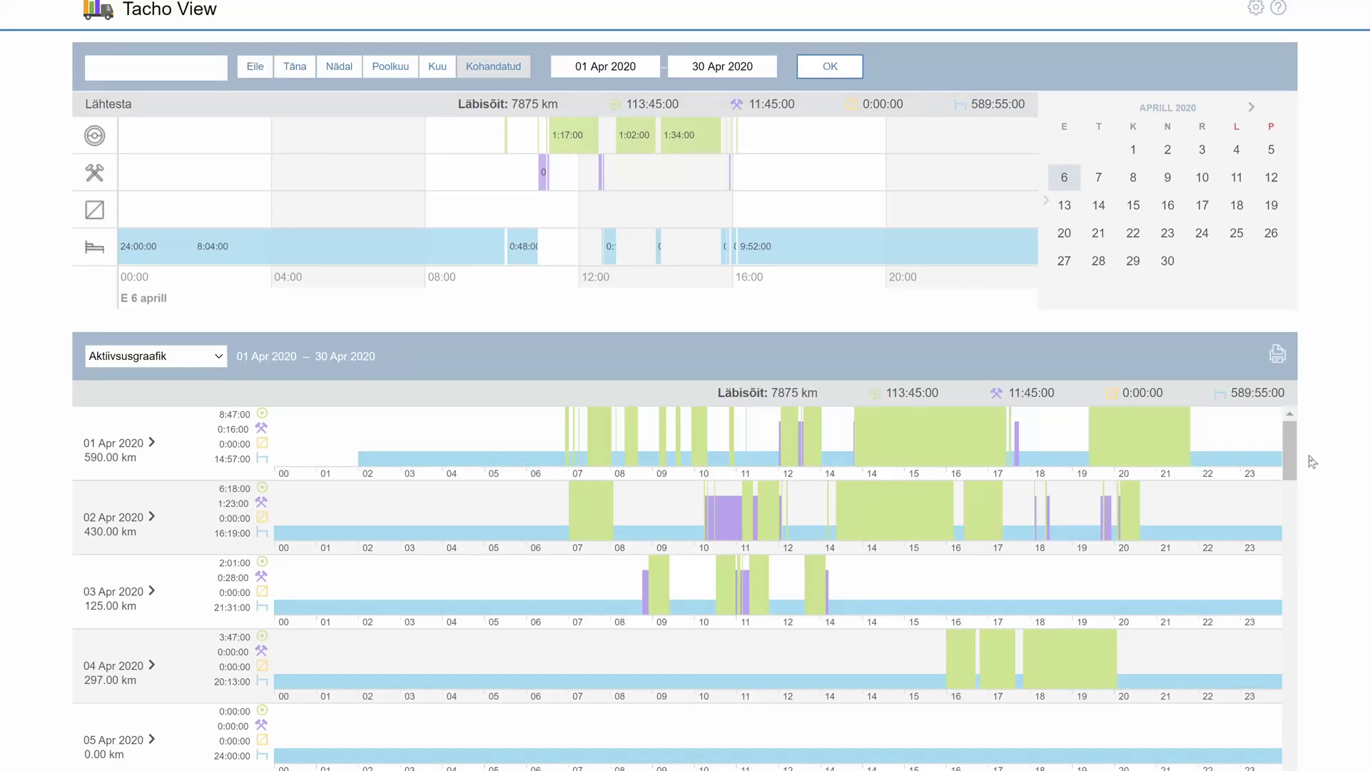
{"action": "left_click", "coordinate": [125, 449]}
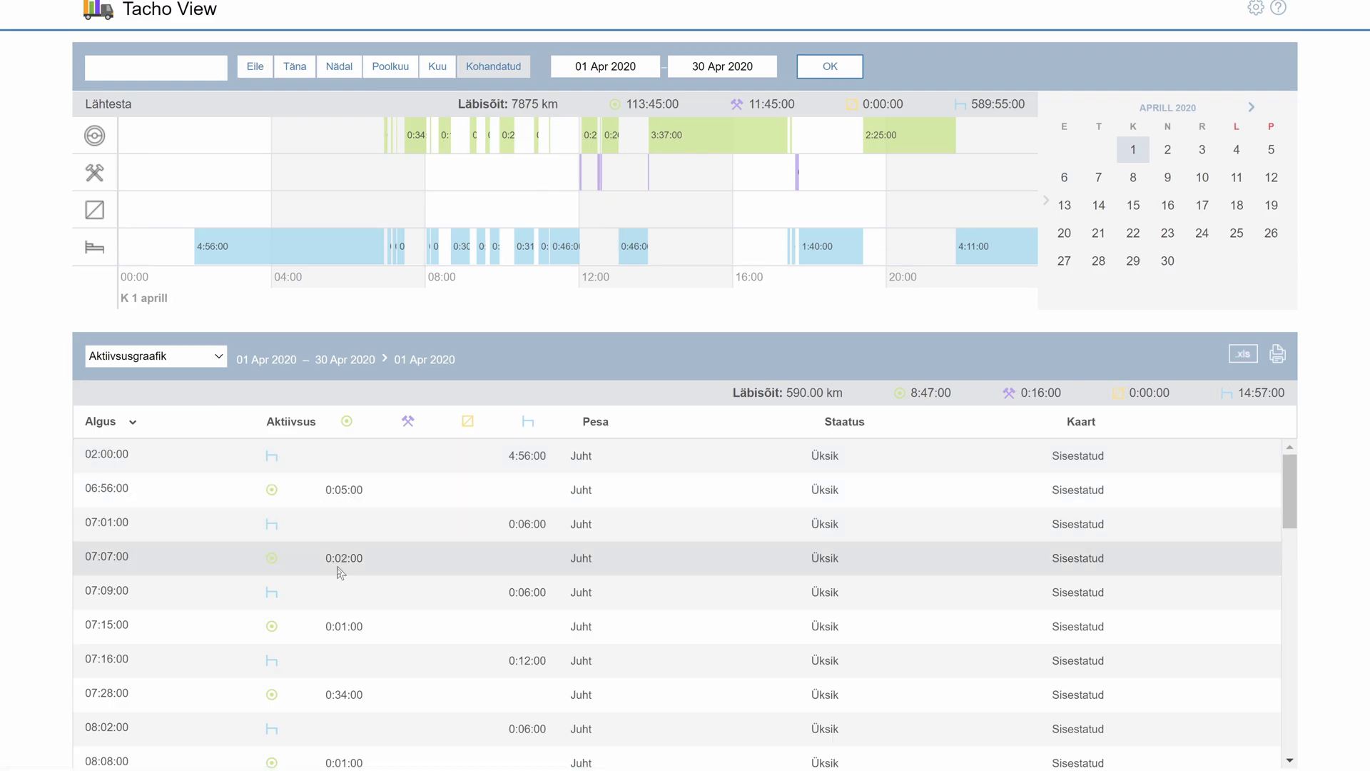
Show the Päevane aktiivsus report and open the detailed activities of its 01 Apr 2020 row.
{"action": "left_click", "coordinate": [212, 364]}
{"action": "left_click", "coordinate": [177, 431]}
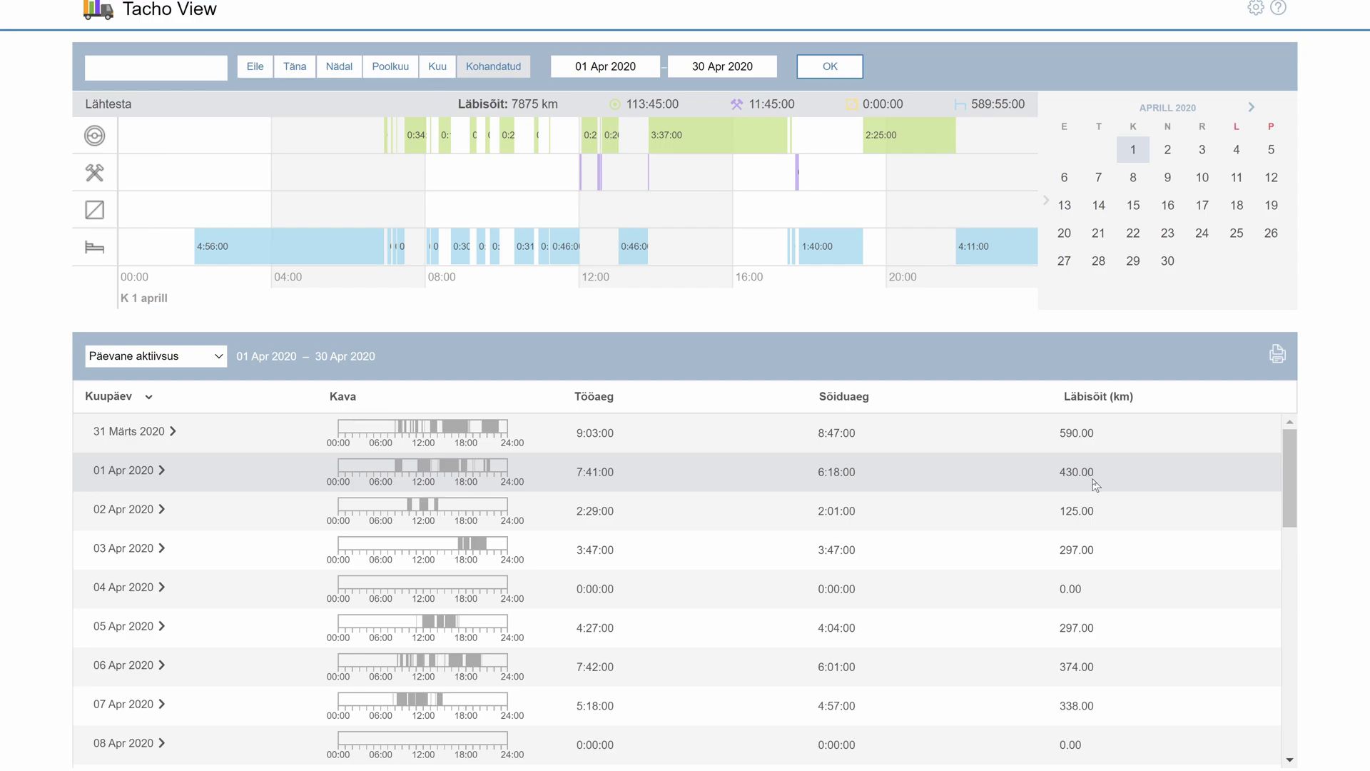
{"action": "left_click", "coordinate": [132, 472]}
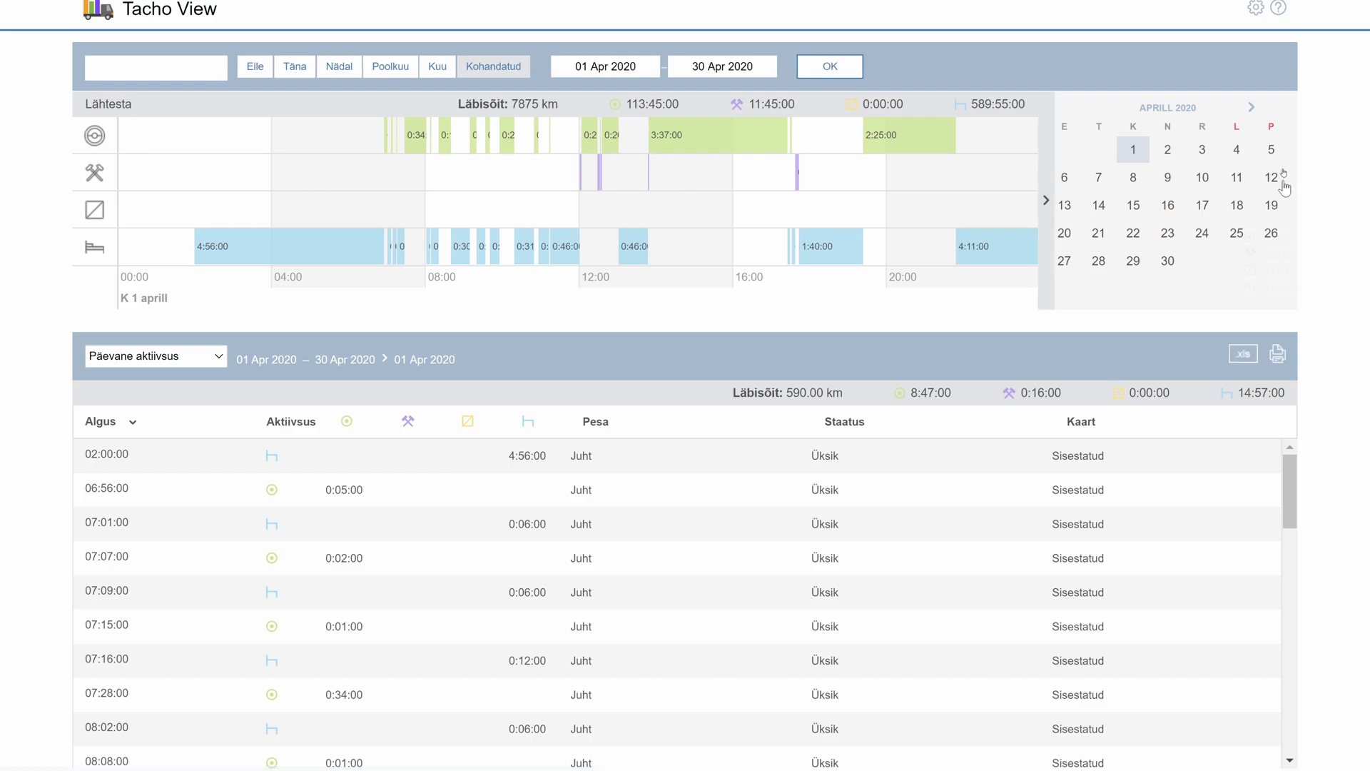
Review the activity colours and the driver activity source in the settings, and accept them.
{"action": "left_click", "coordinate": [1257, 14]}
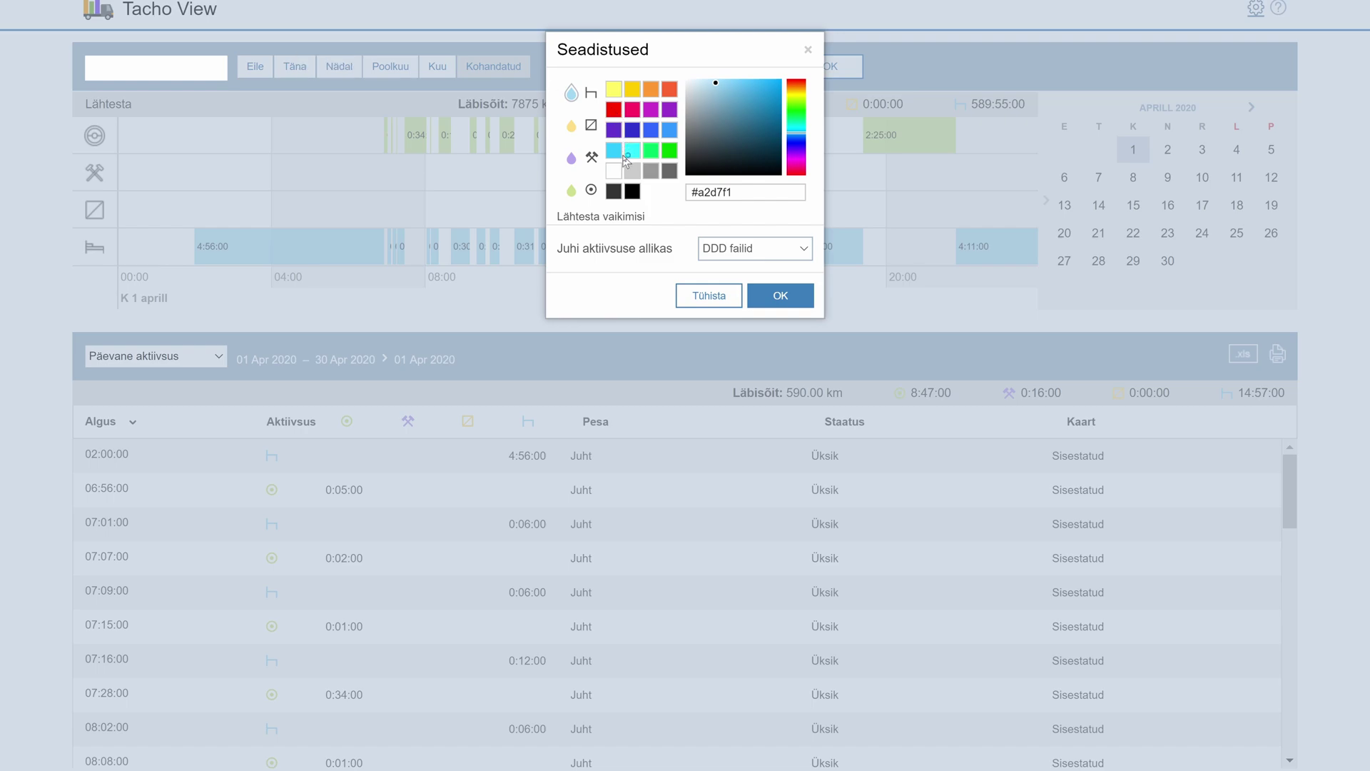
{"action": "left_click", "coordinate": [791, 305]}
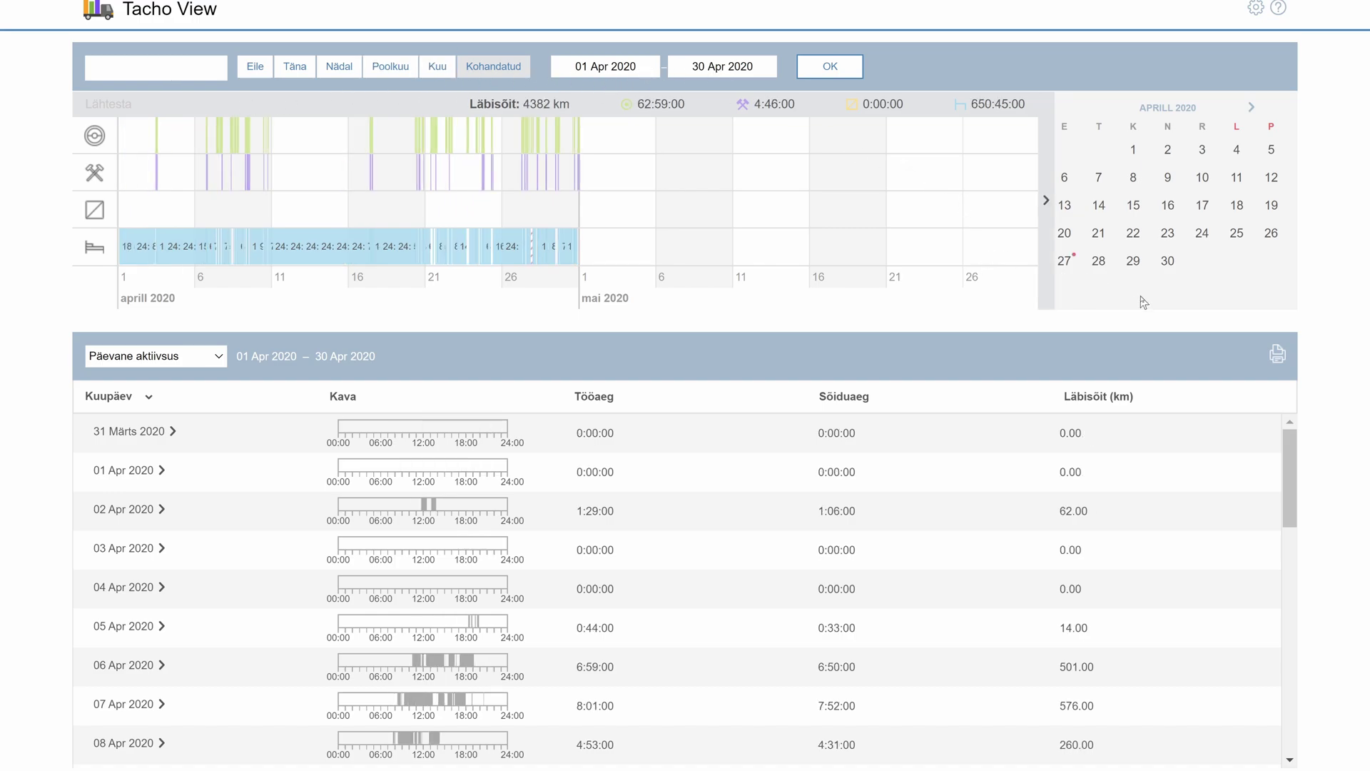
Inspect the rest period violation on the 27 April 2020 timeline, and view the timelines of 28 and 29 April.
{"action": "mouse_move", "coordinate": [1074, 281]}
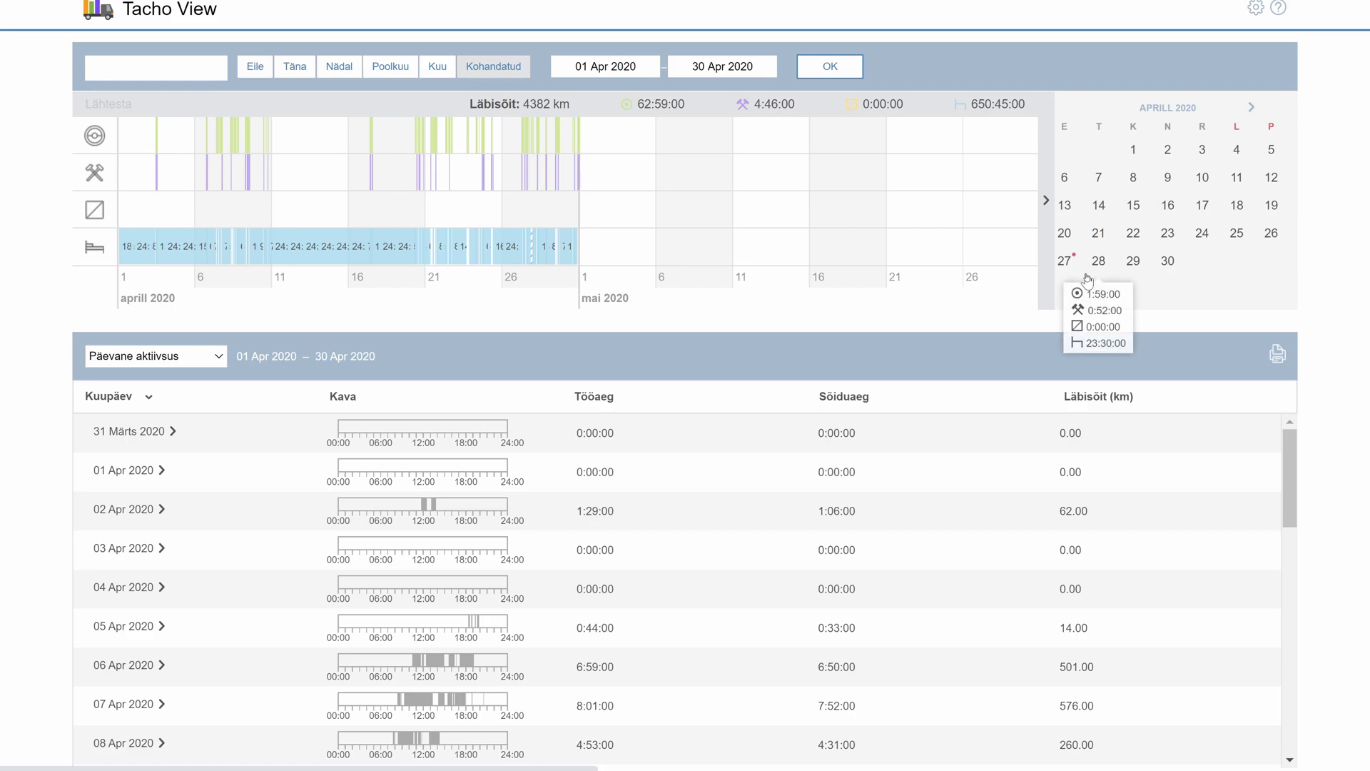
{"action": "left_click", "coordinate": [1067, 261]}
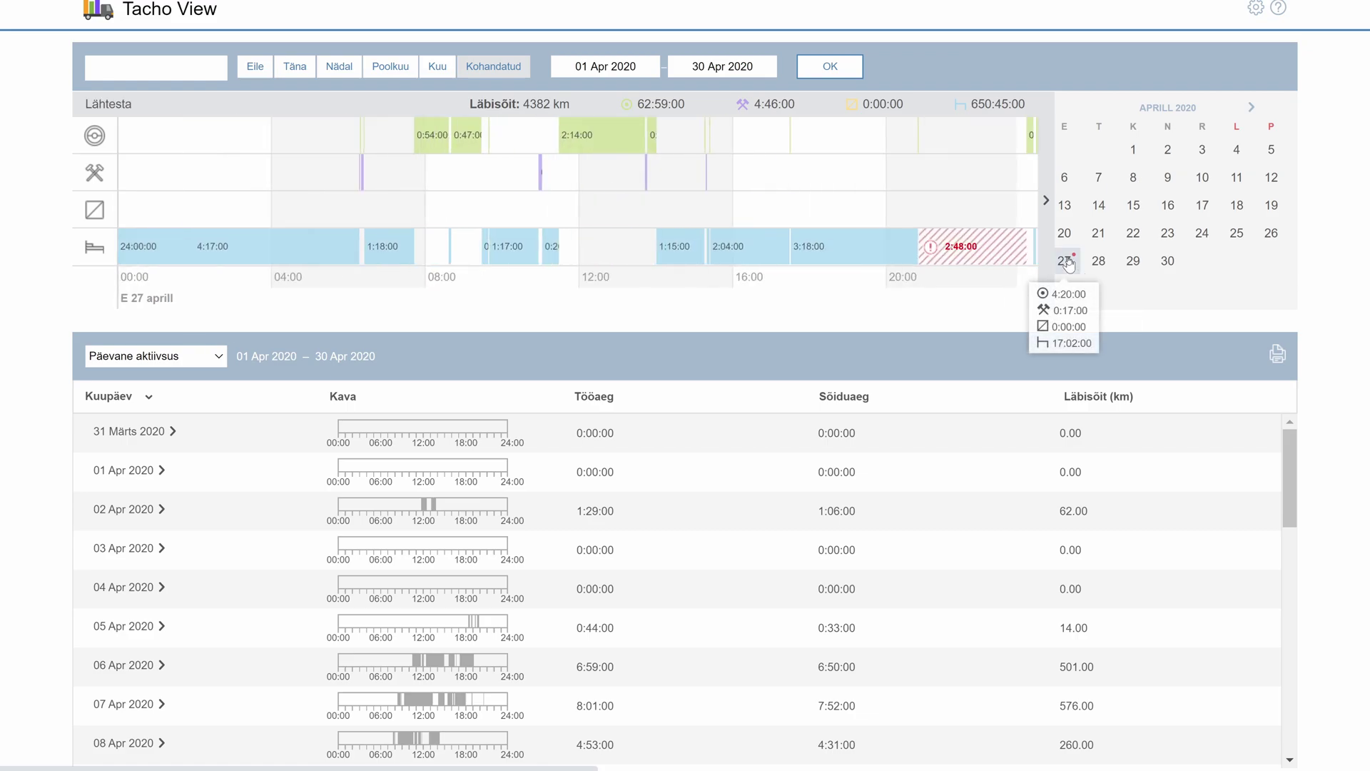
{"action": "mouse_move", "coordinate": [977, 248]}
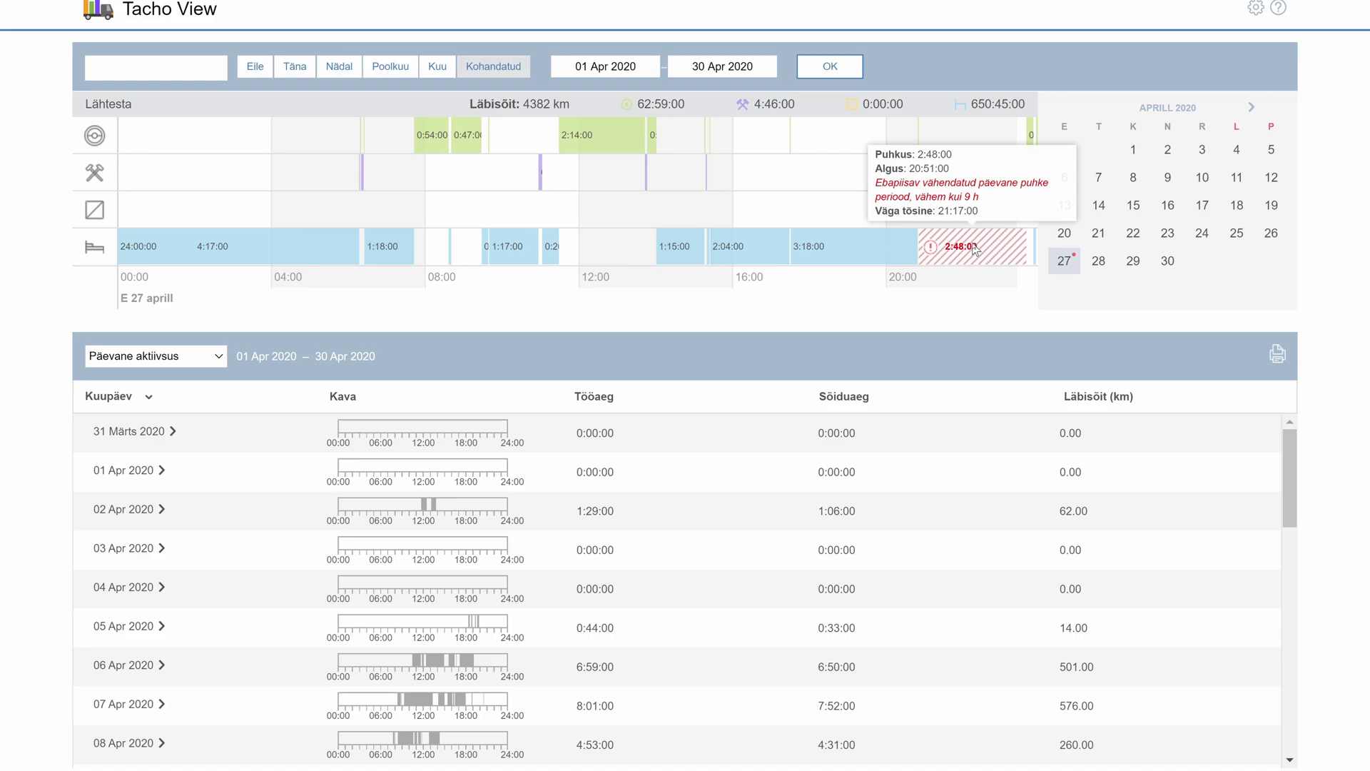
{"action": "left_click", "coordinate": [1100, 262]}
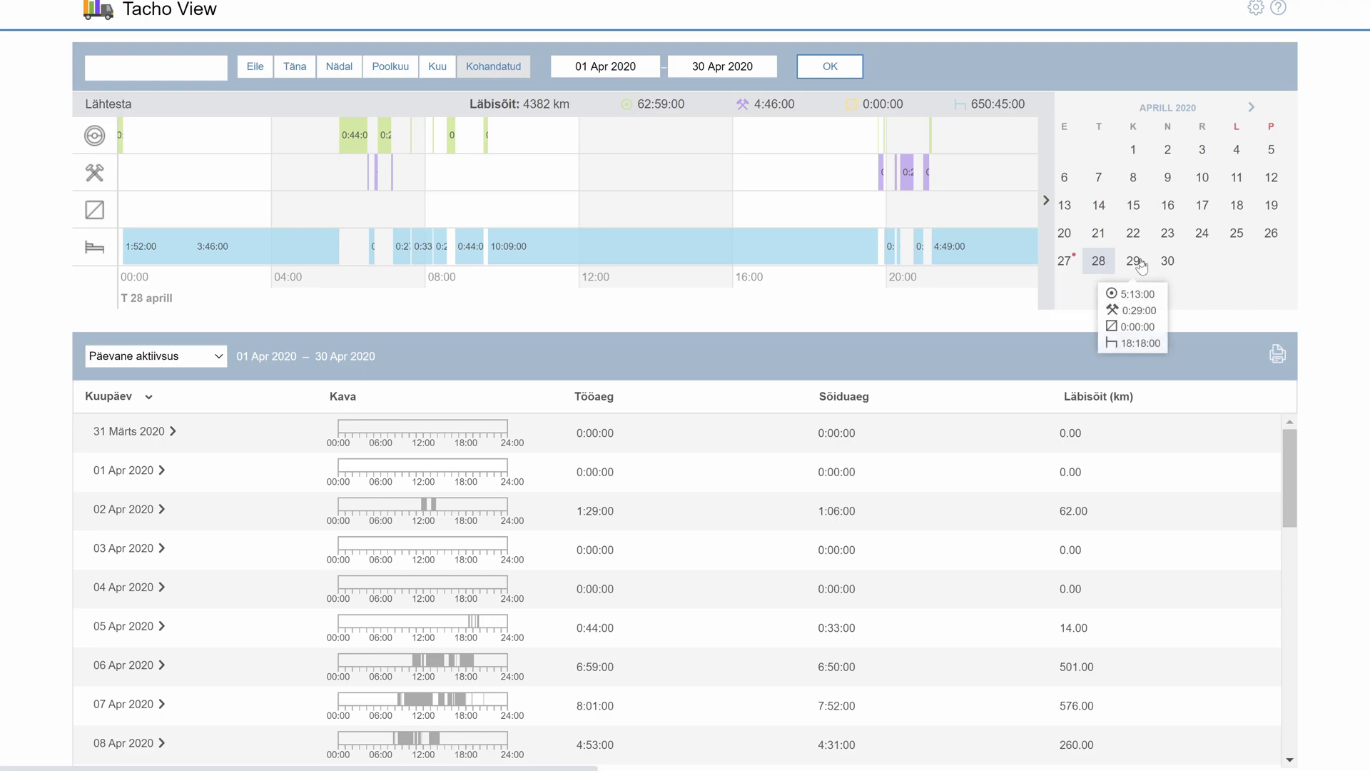
{"action": "left_click", "coordinate": [1135, 263]}
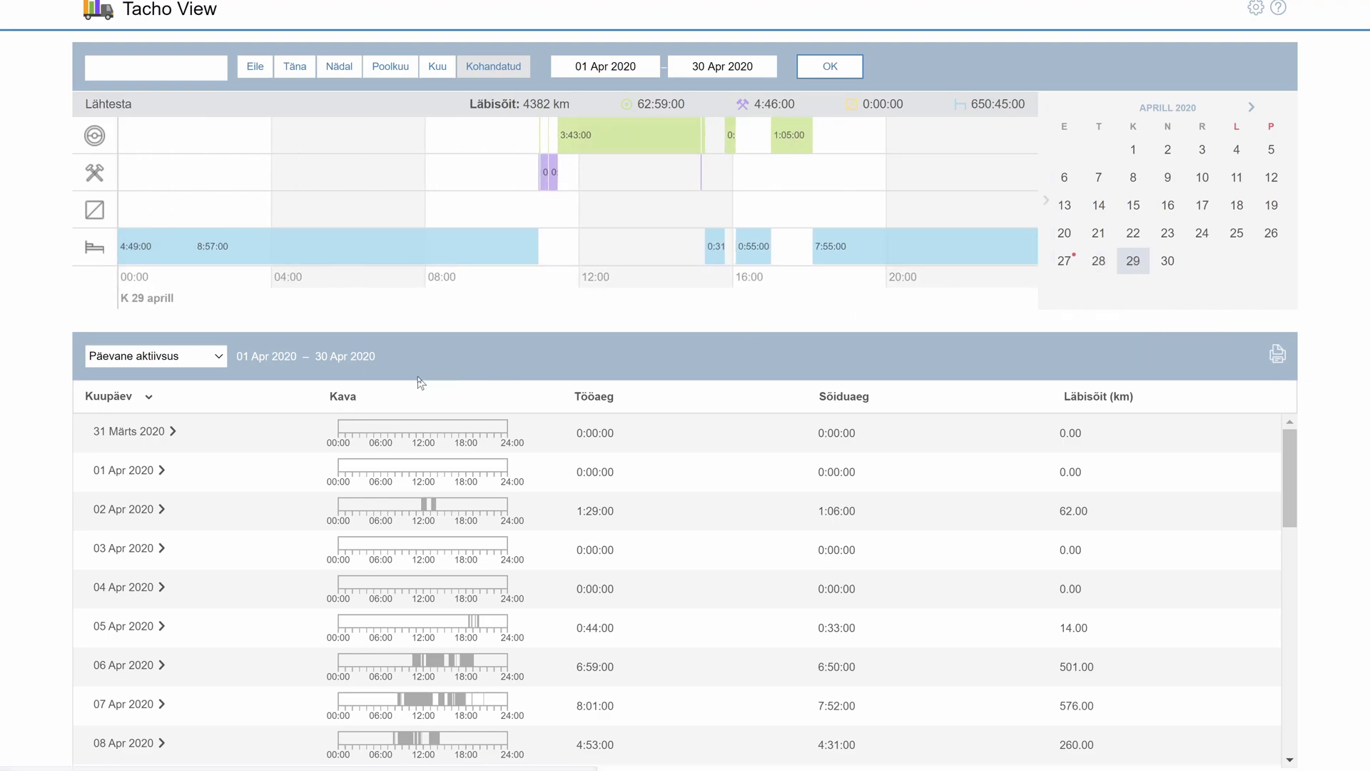
Show the Juhi aktiivsus report for April 2020, and switch the report type to Rikkumised.
{"action": "left_click", "coordinate": [218, 360]}
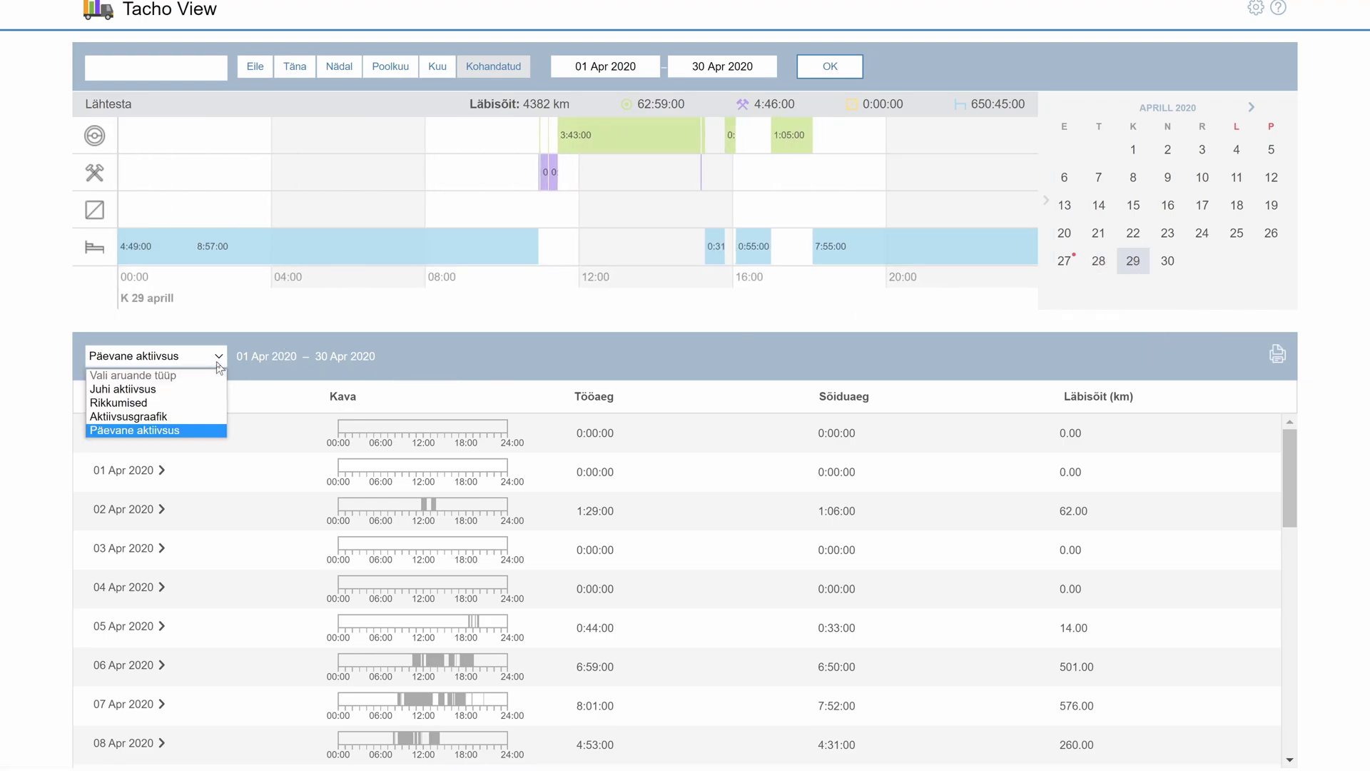
{"action": "left_click", "coordinate": [178, 390]}
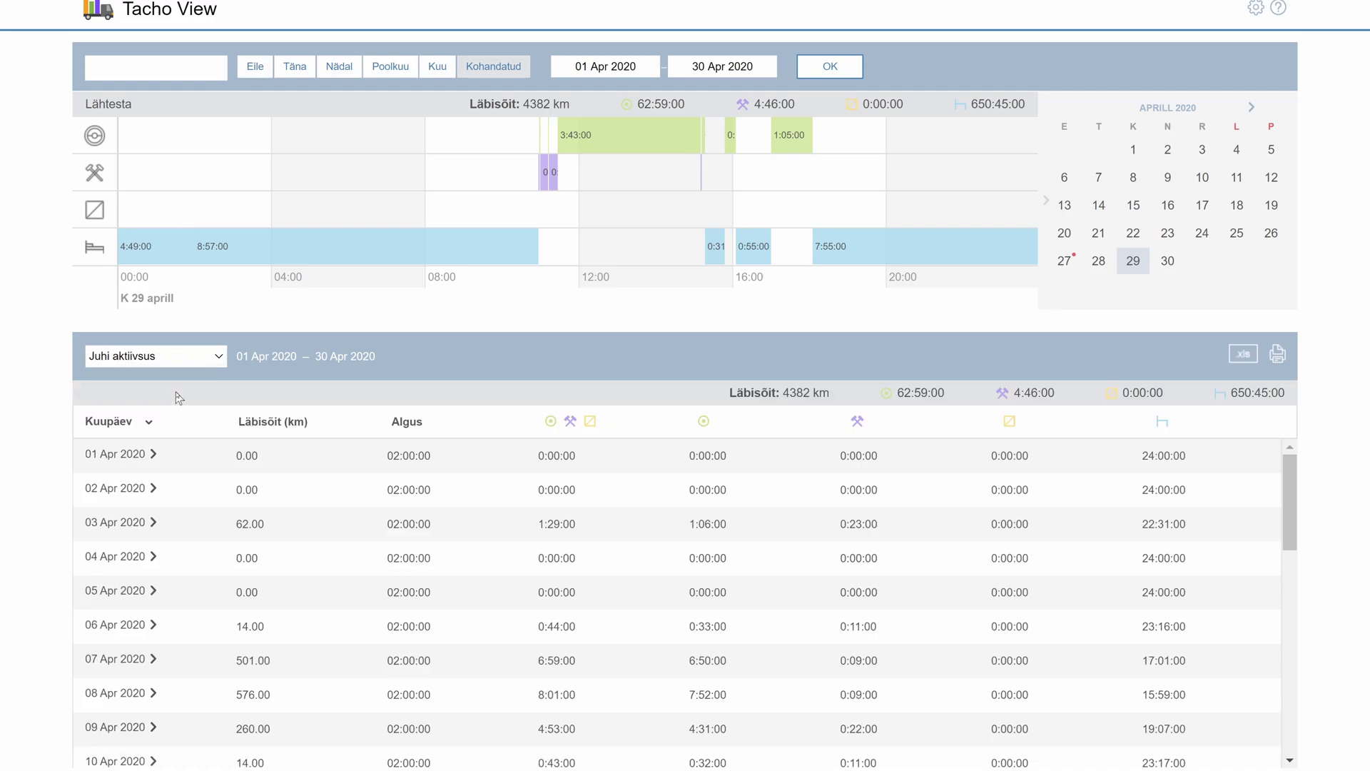
{"action": "left_click", "coordinate": [218, 363]}
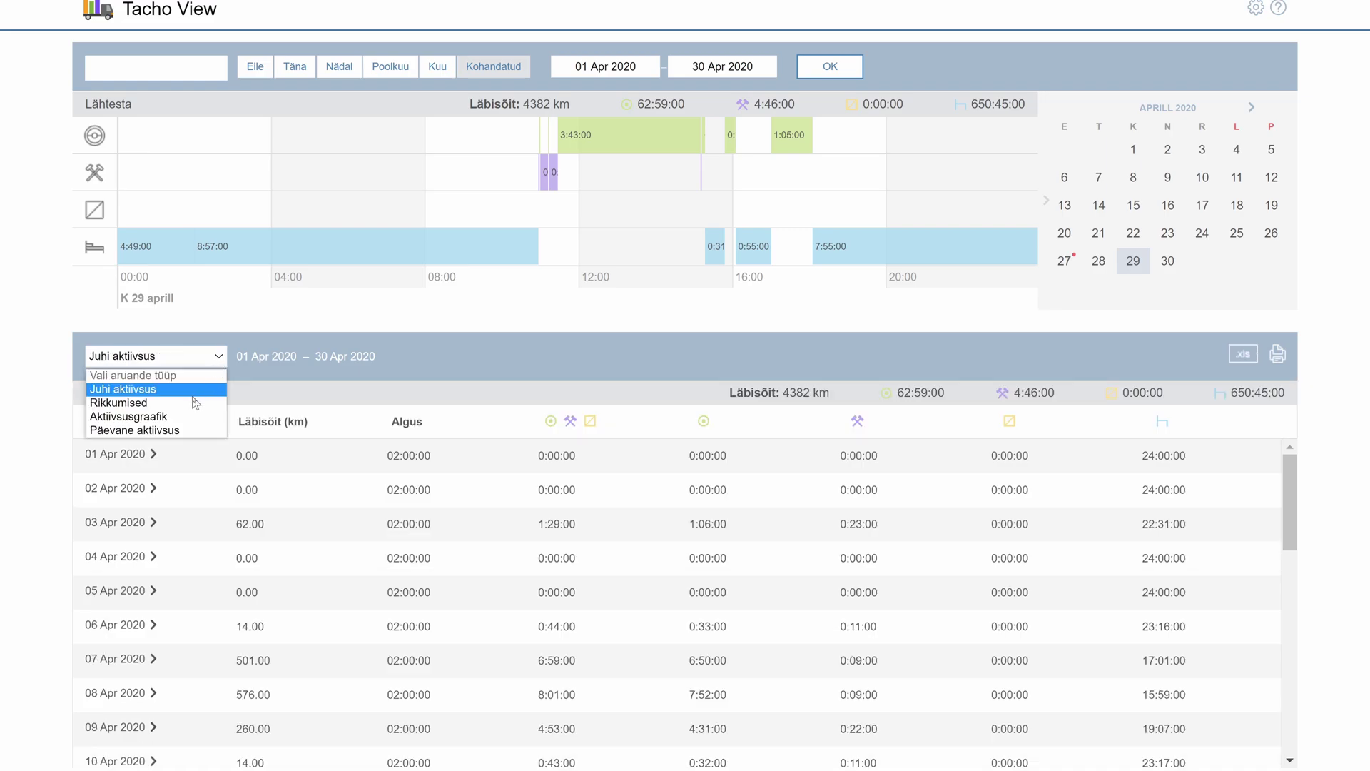
{"action": "left_click", "coordinate": [190, 404]}
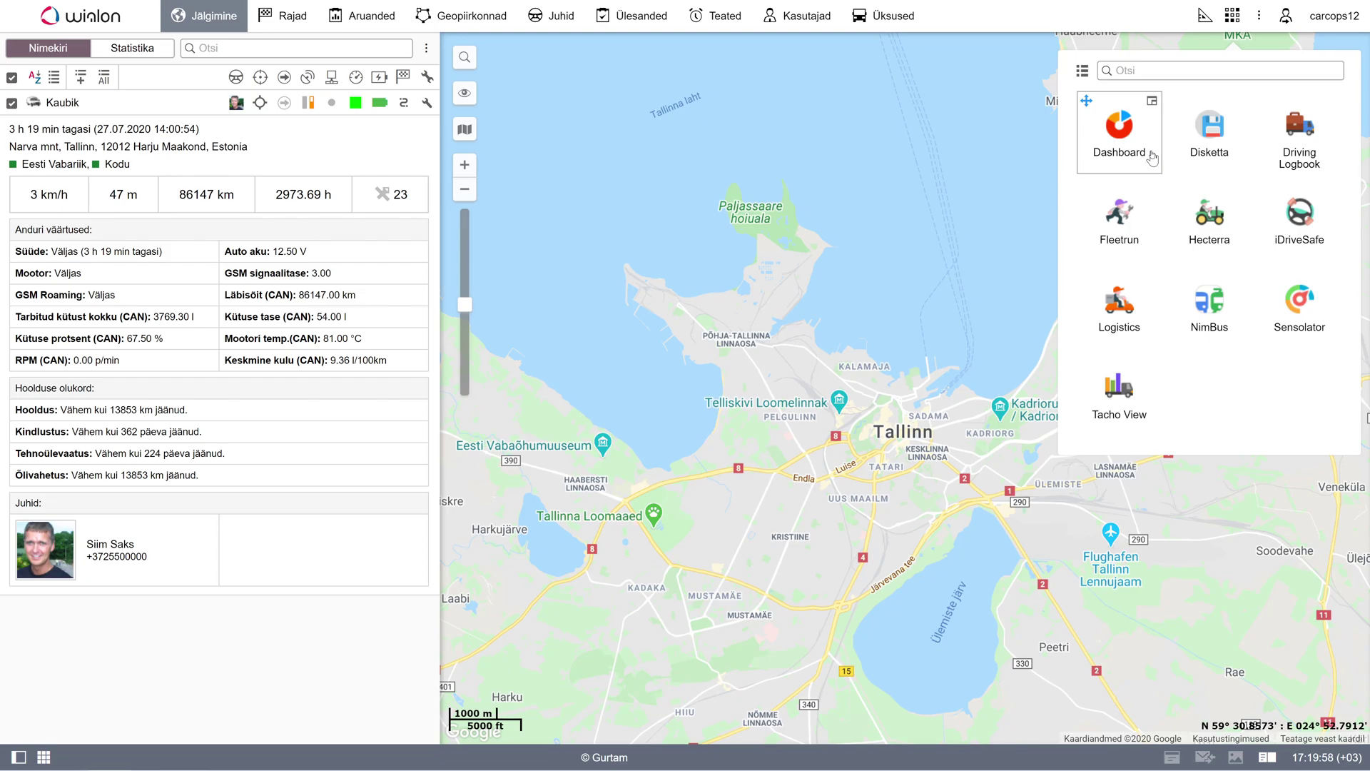
Switch to the Disketta app and download the C1B file dated 22 Oct 2019 from the Volvo unit's Kaitstud > tachograph folder.
{"action": "left_click", "coordinate": [1233, 172]}
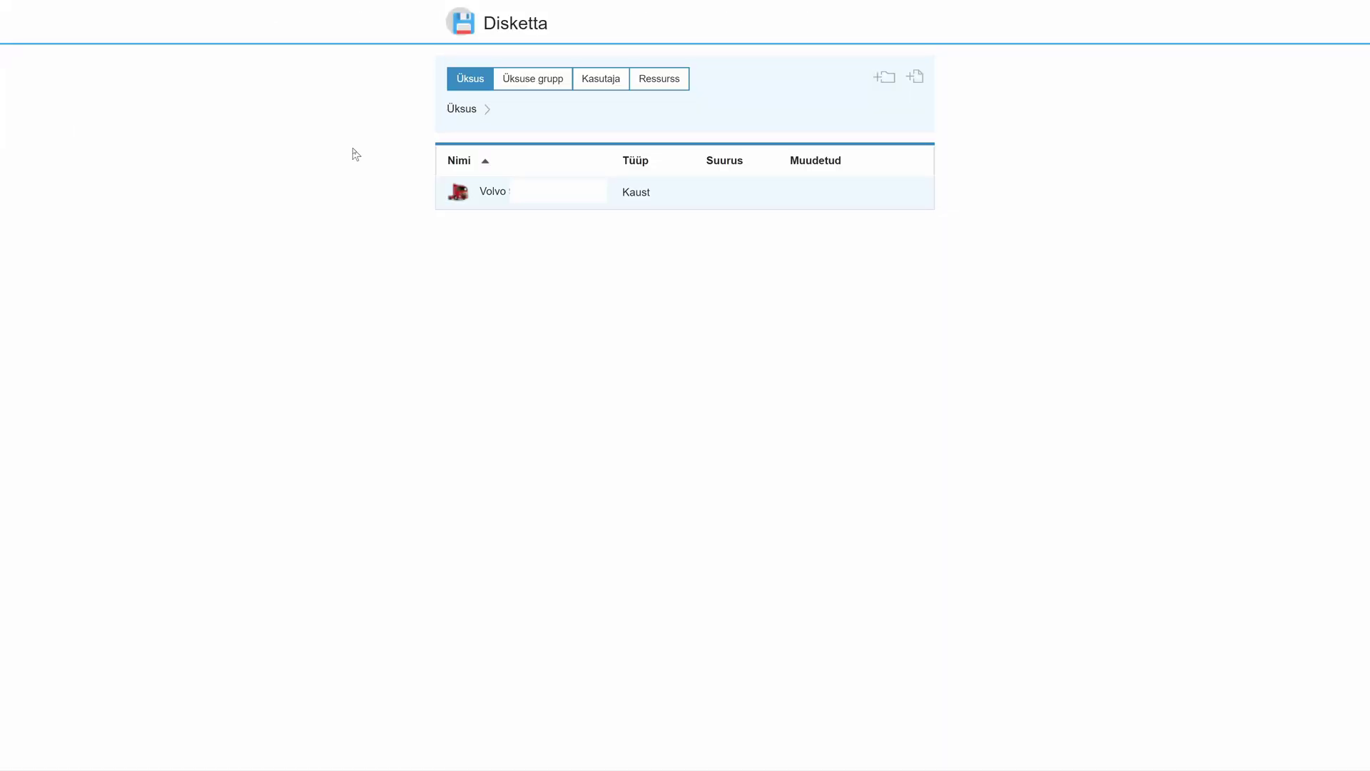
{"action": "left_click", "coordinate": [506, 193]}
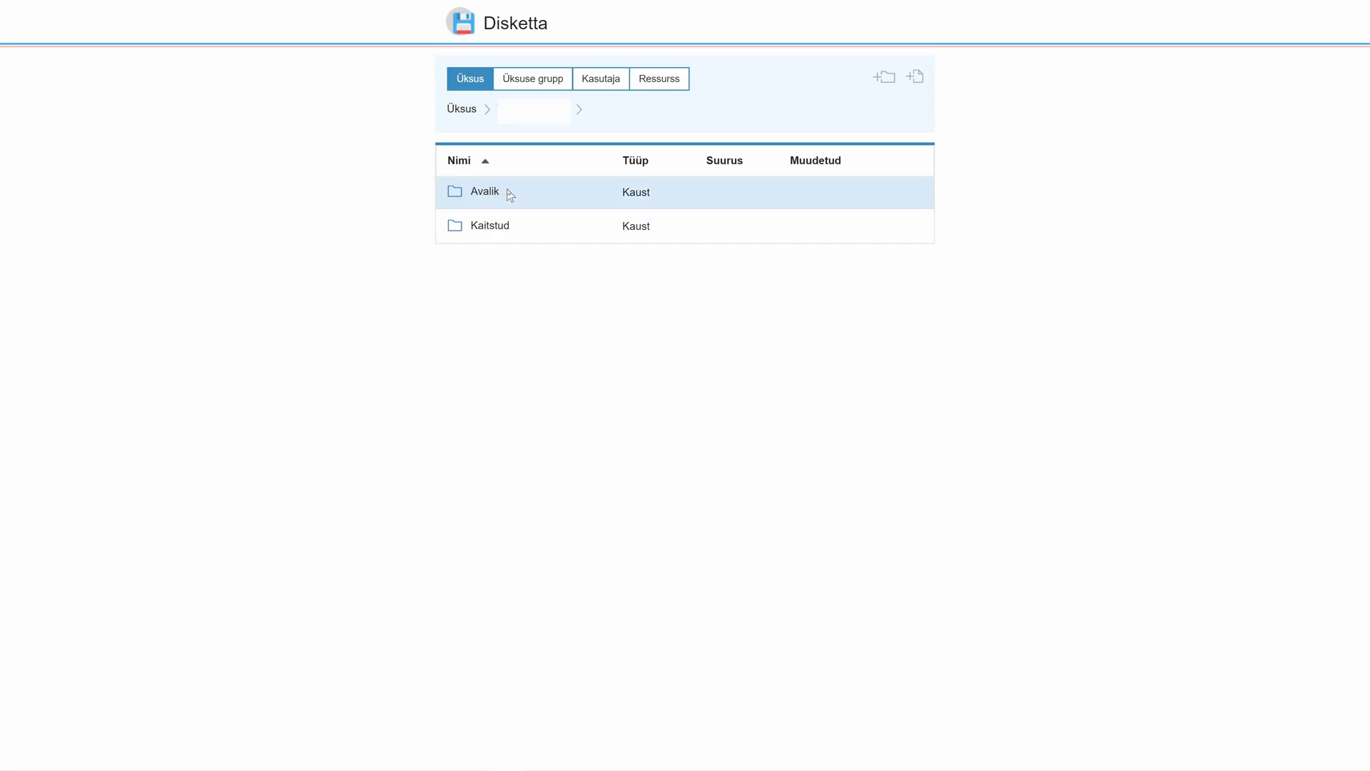
{"action": "left_click", "coordinate": [489, 227]}
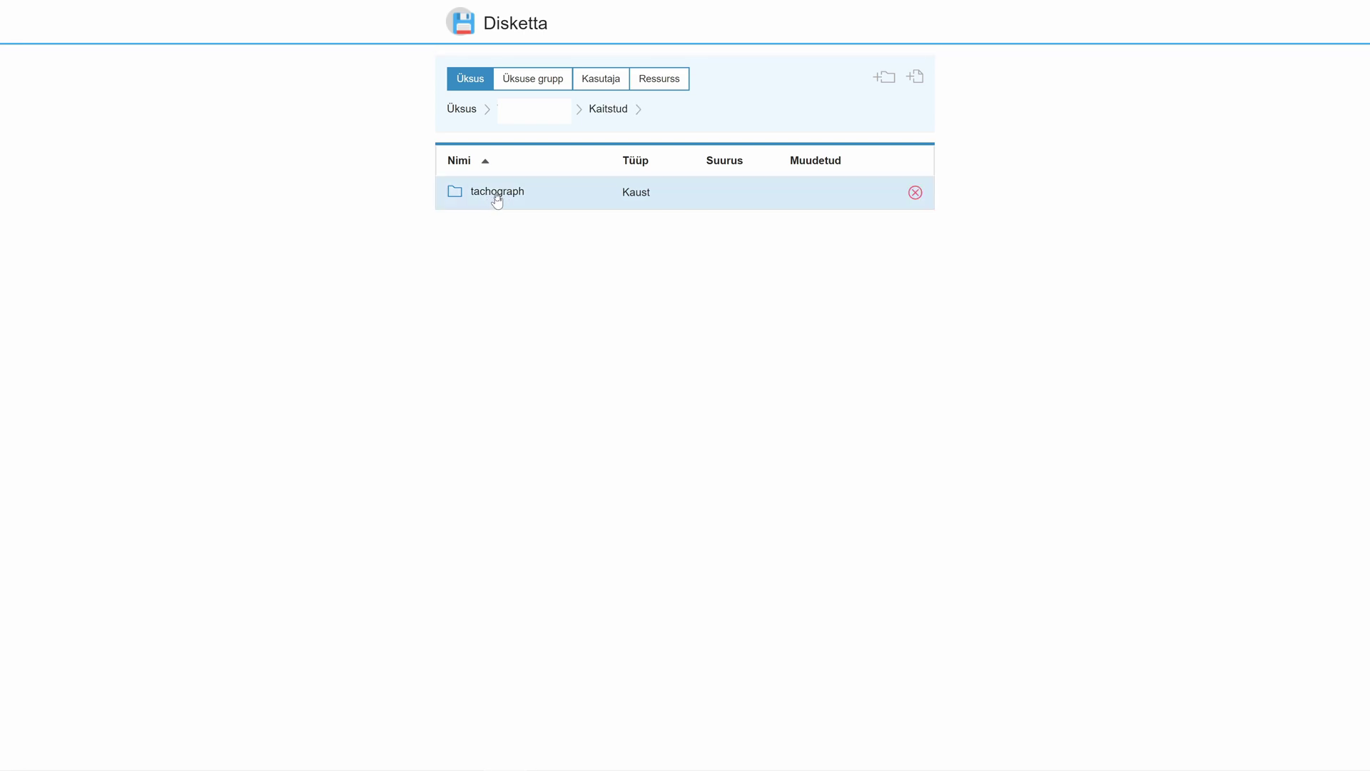
{"action": "left_click", "coordinate": [498, 193]}
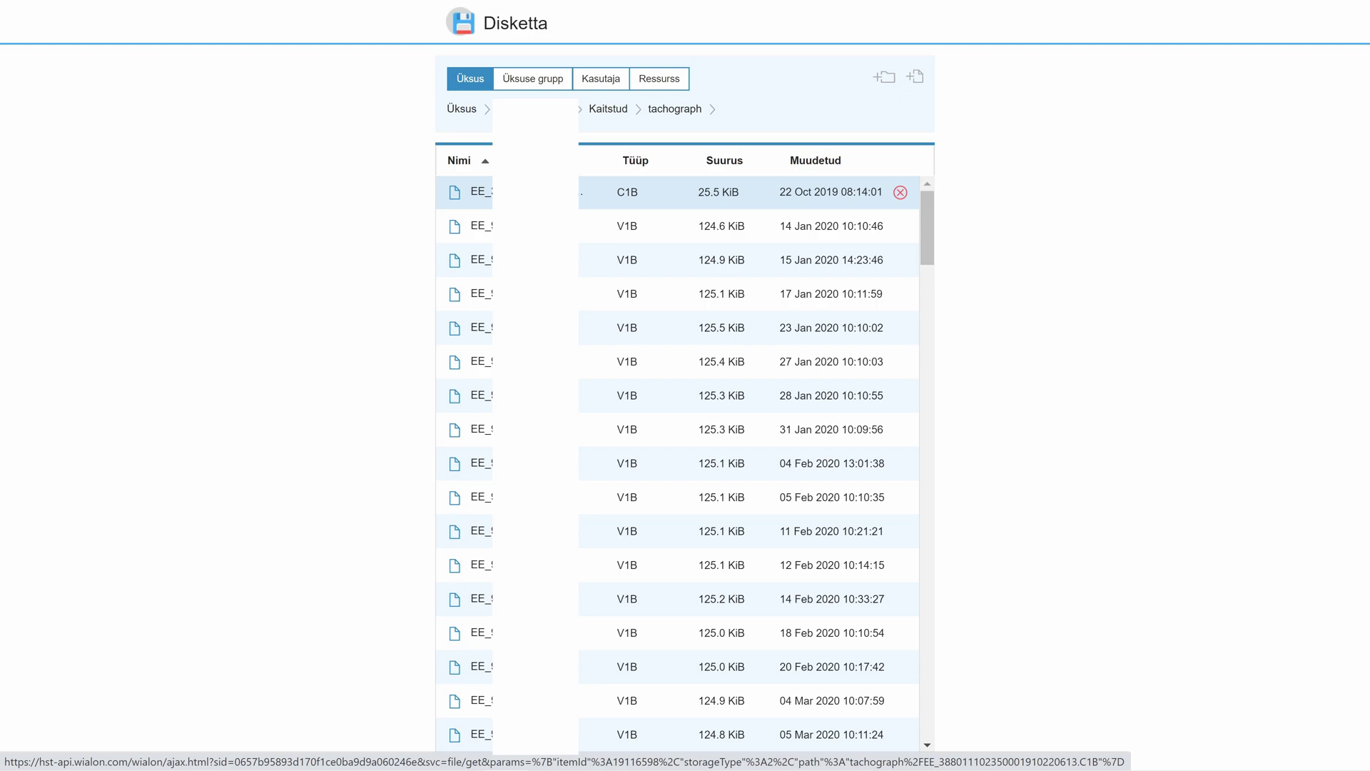
{"action": "left_click", "coordinate": [482, 192]}
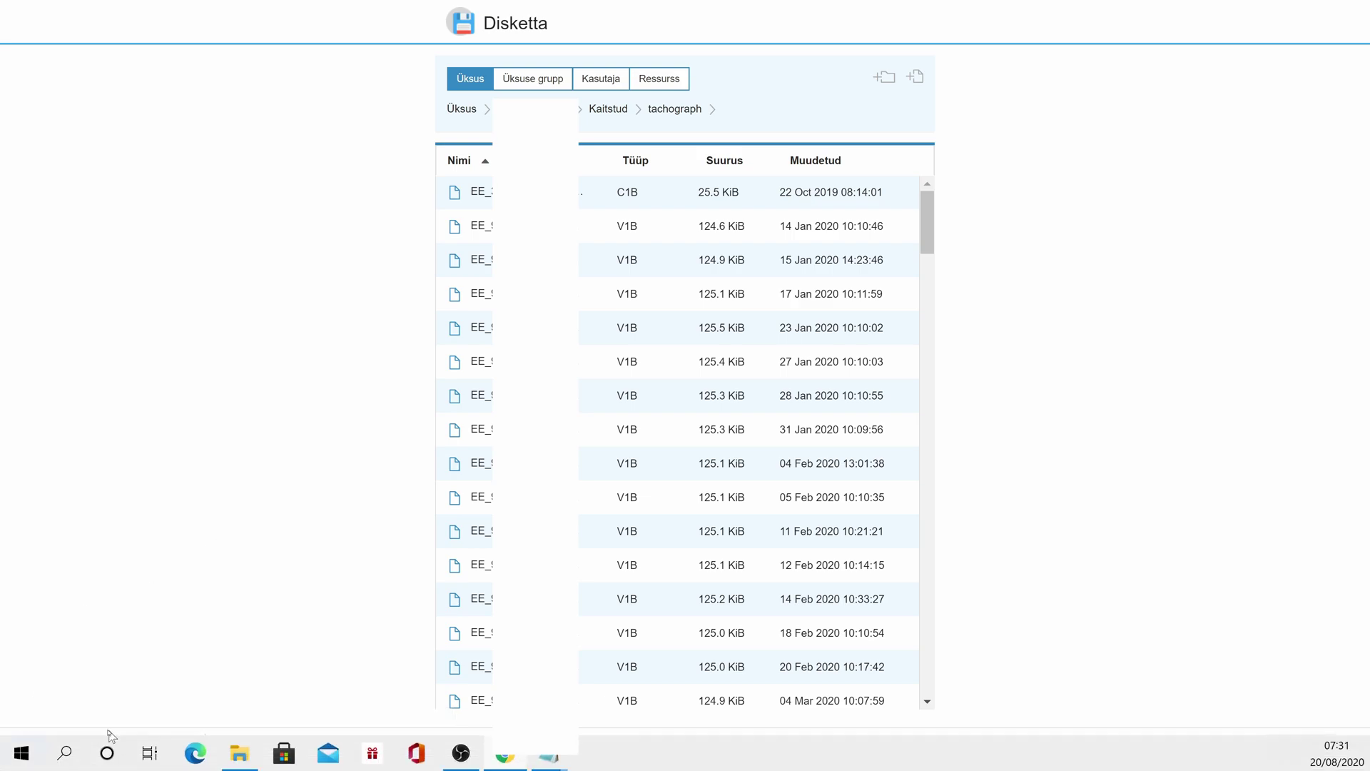
{"action": "mouse_move", "coordinate": [98, 755]}
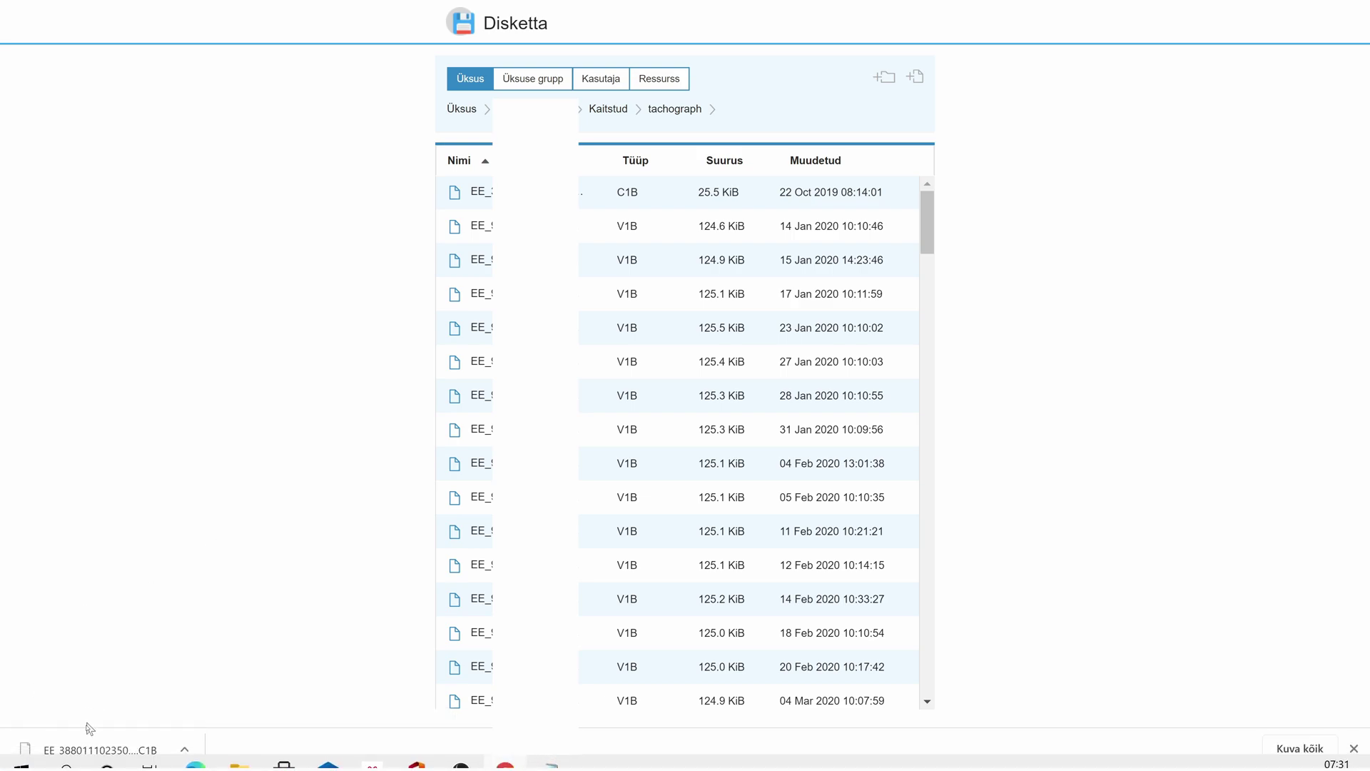